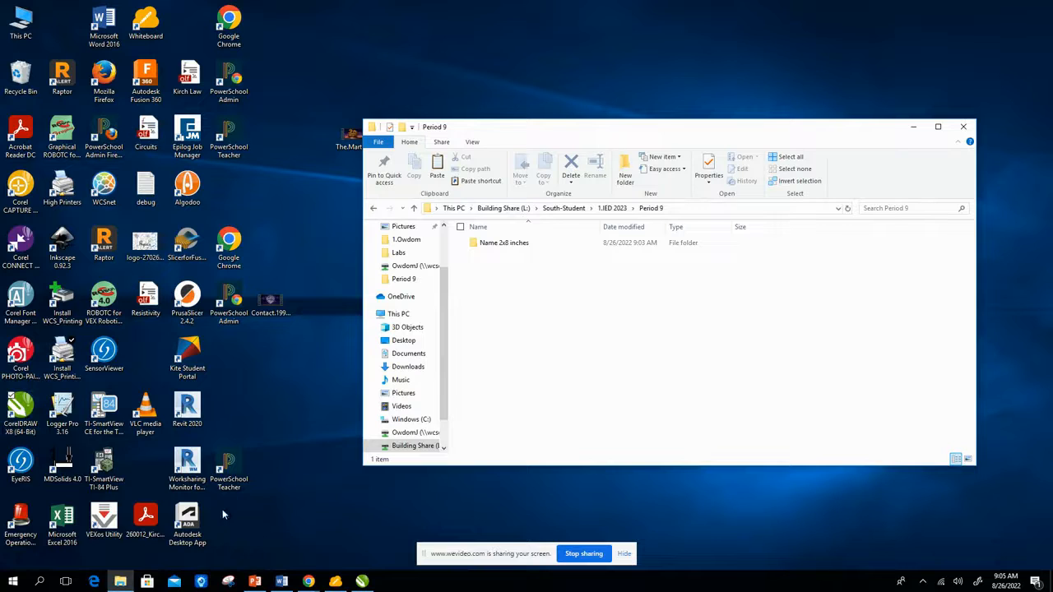
# Switch to CorelDRAW and create a new document 12 inches wide and 12 inches high.
pyautogui.click(362, 582)
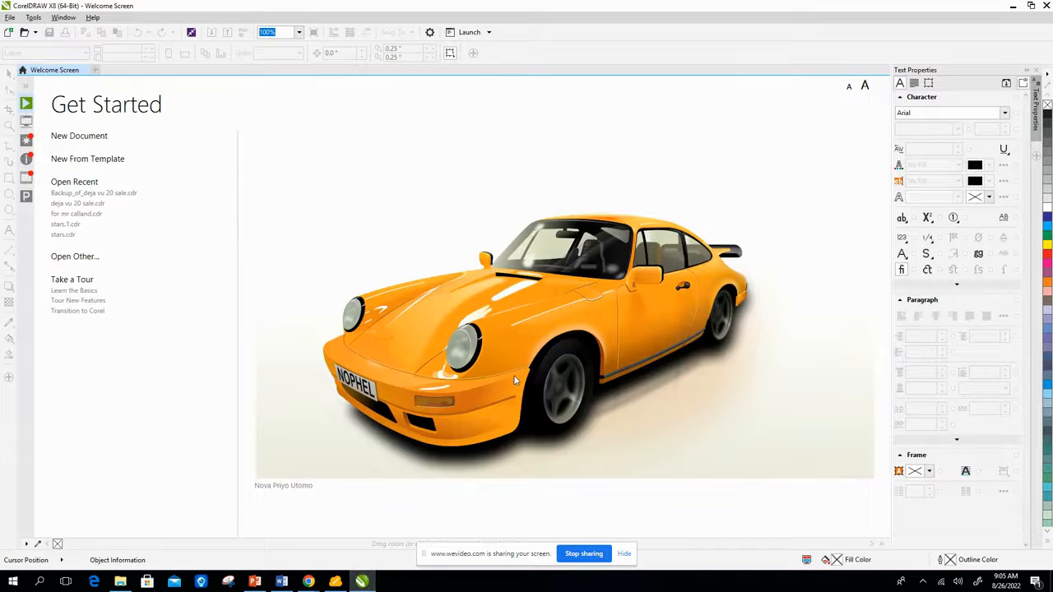
pyautogui.click(82, 136)
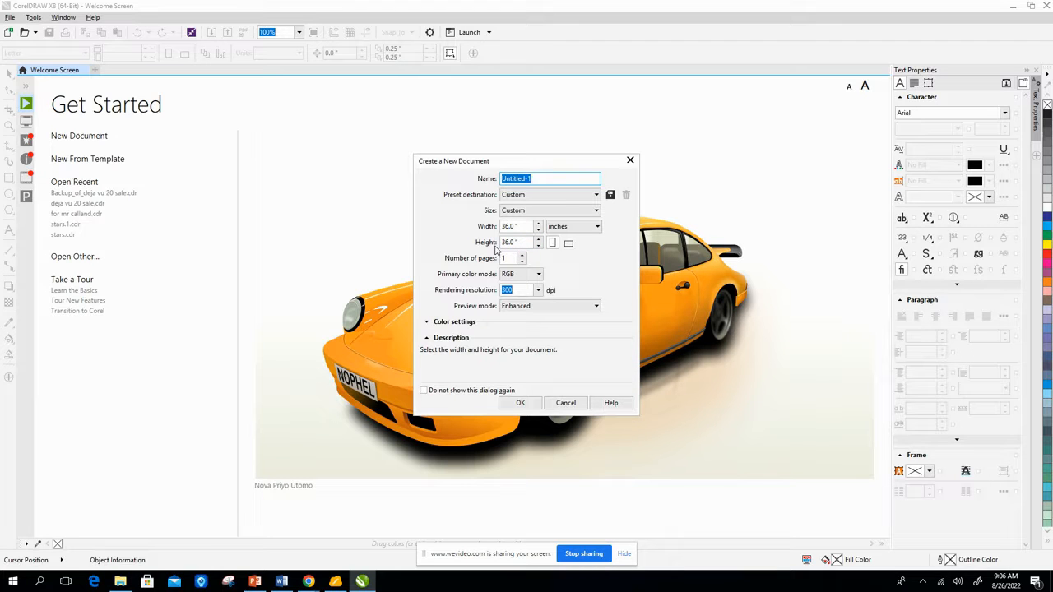
pyautogui.click(519, 225)
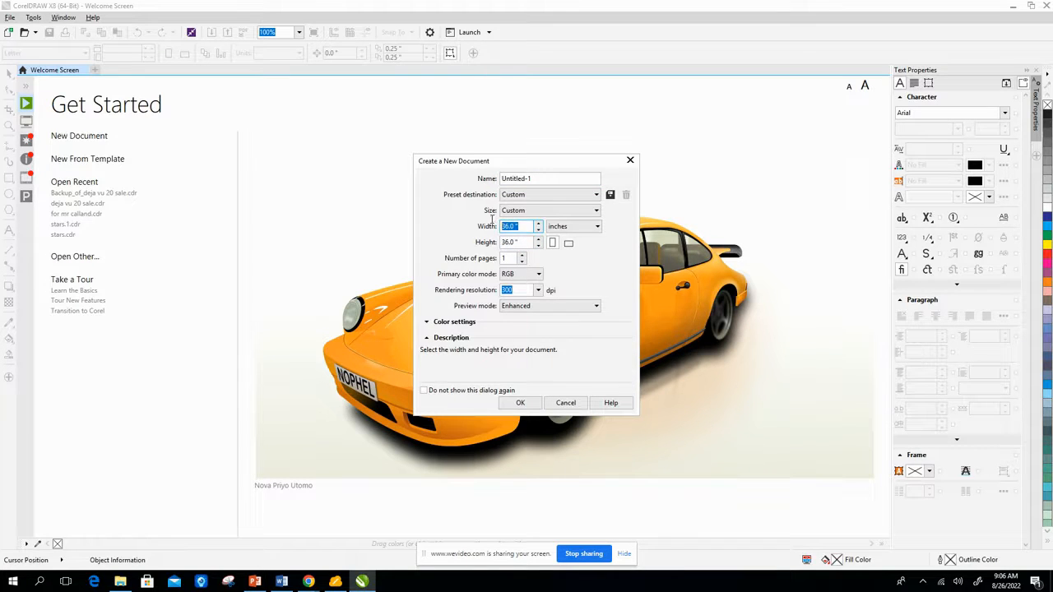
pyautogui.write('12')
pyautogui.press('Tab')
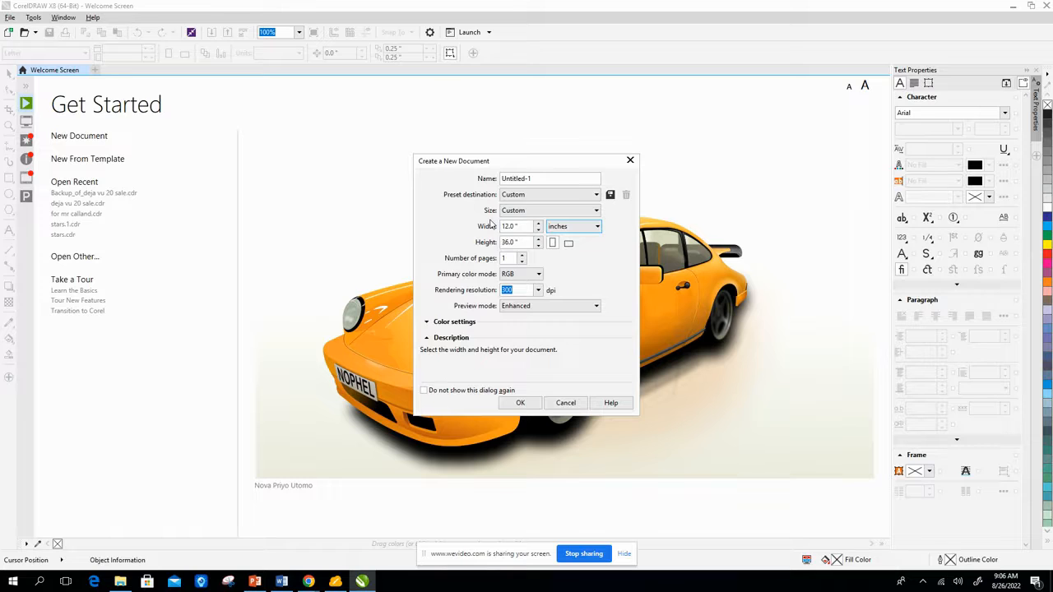
pyautogui.click(505, 242)
pyautogui.write('12')
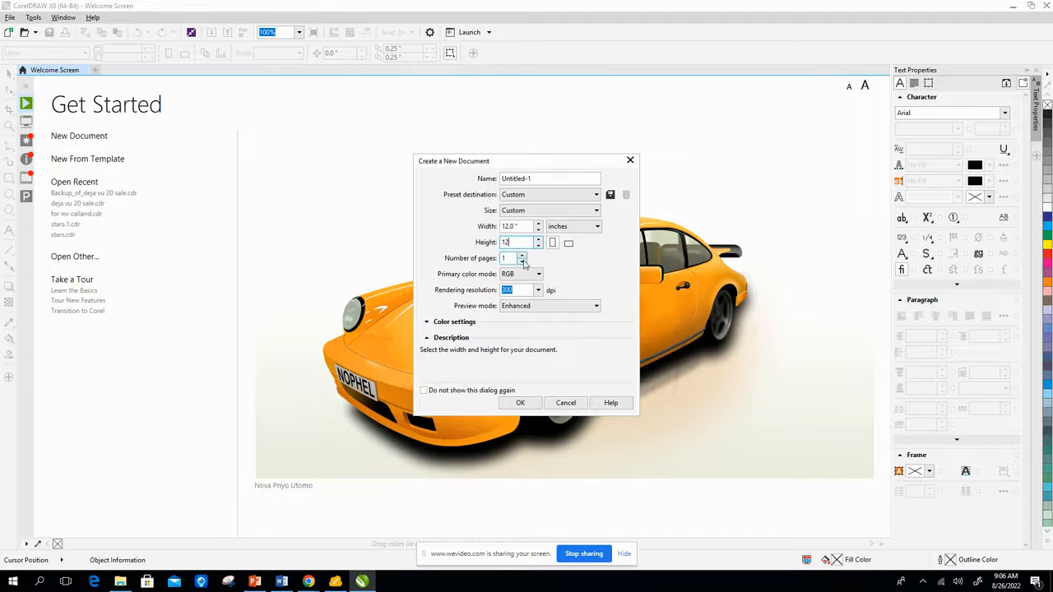
pyautogui.click(521, 403)
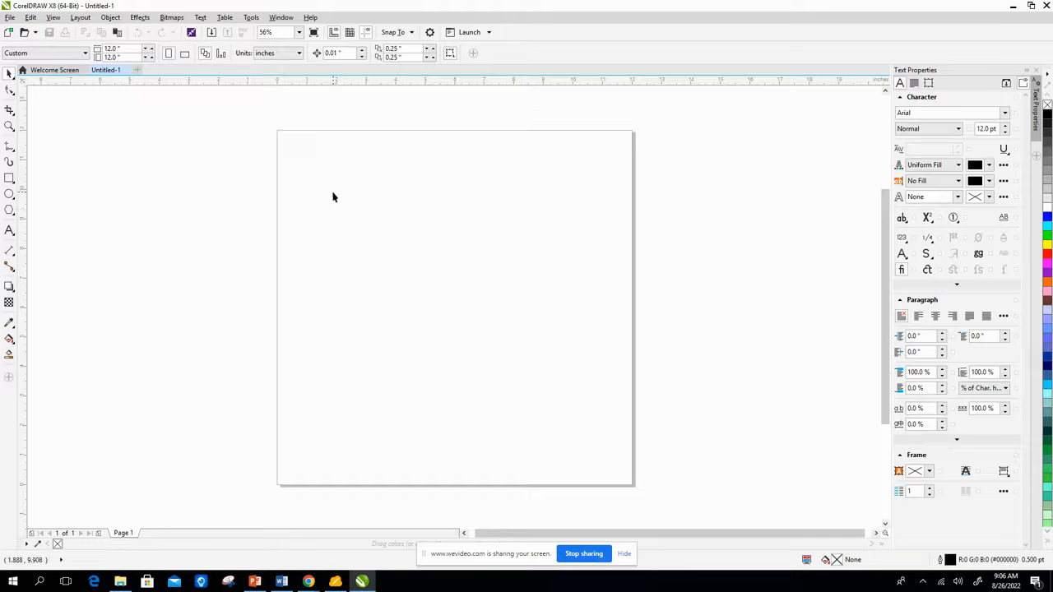
pyautogui.click(9, 230)
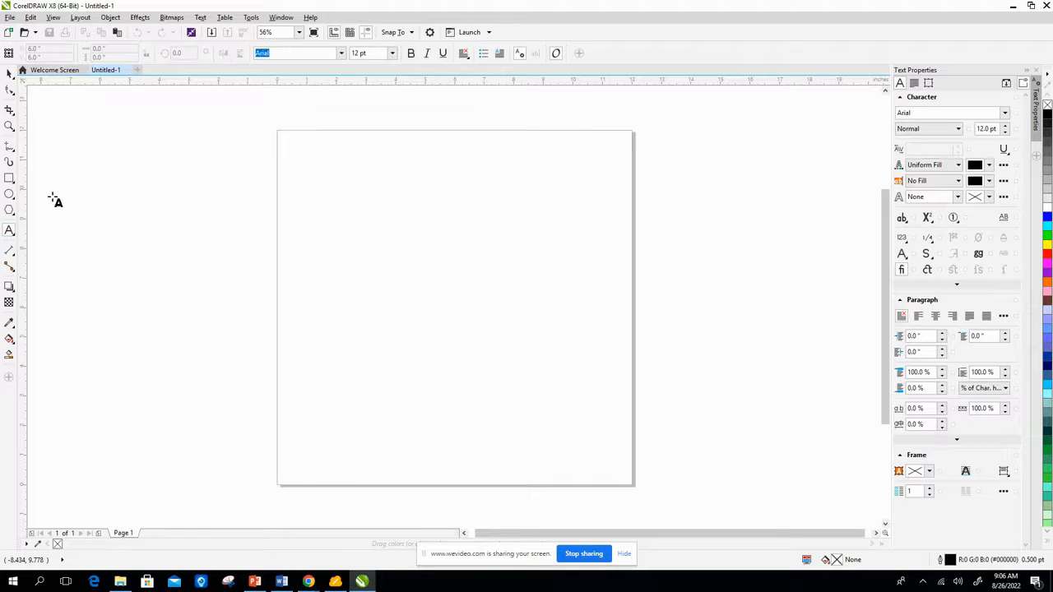
pyautogui.click(307, 164)
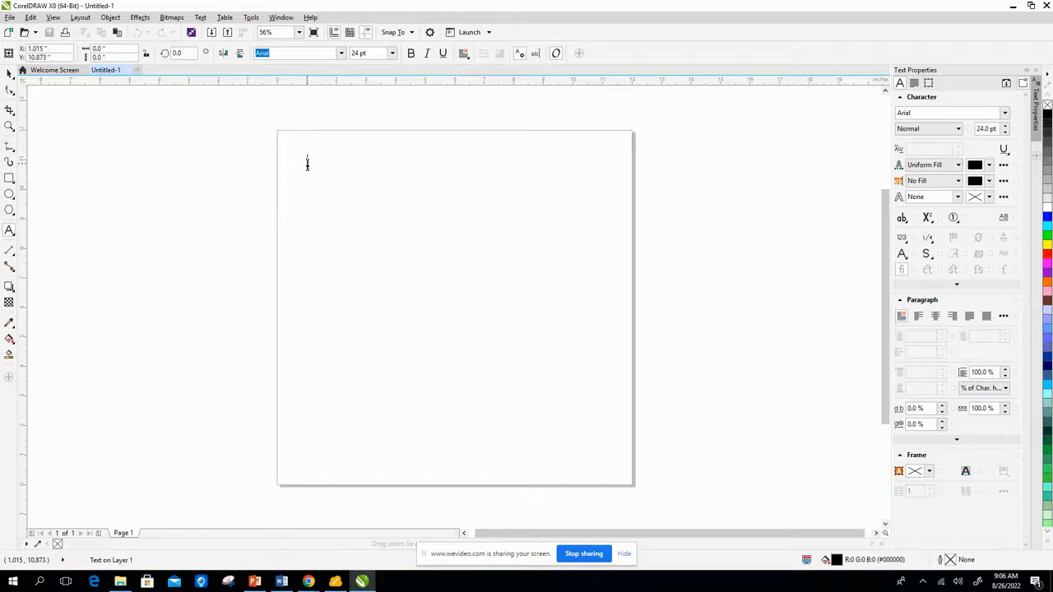
pyautogui.click(10, 80)
pyautogui.click(10, 233)
pyautogui.moveTo(296, 148); pyautogui.dragTo(418, 201)
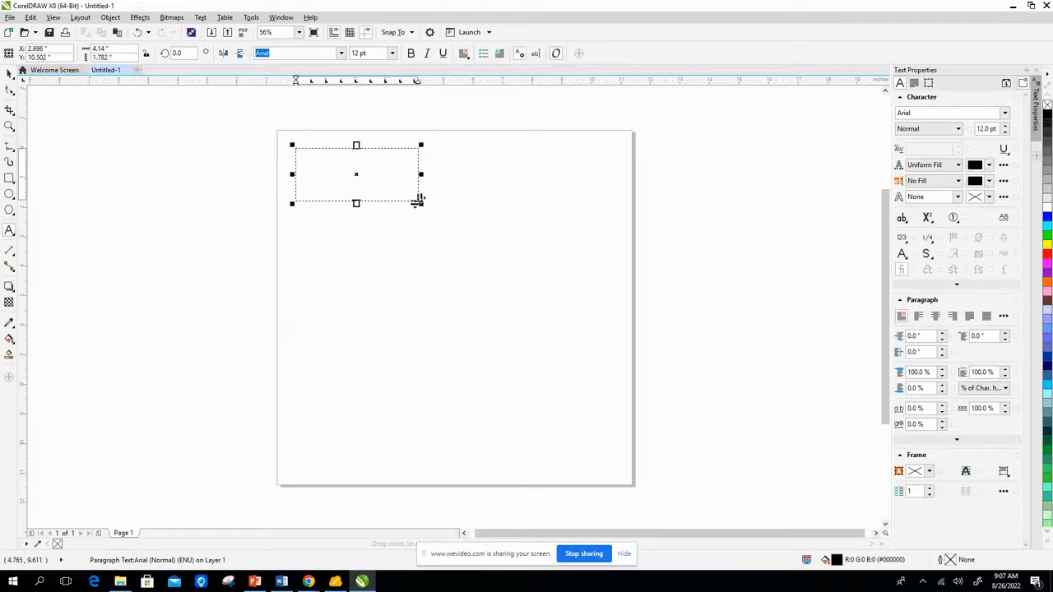
pyautogui.hotkey('ctrl', 'z')
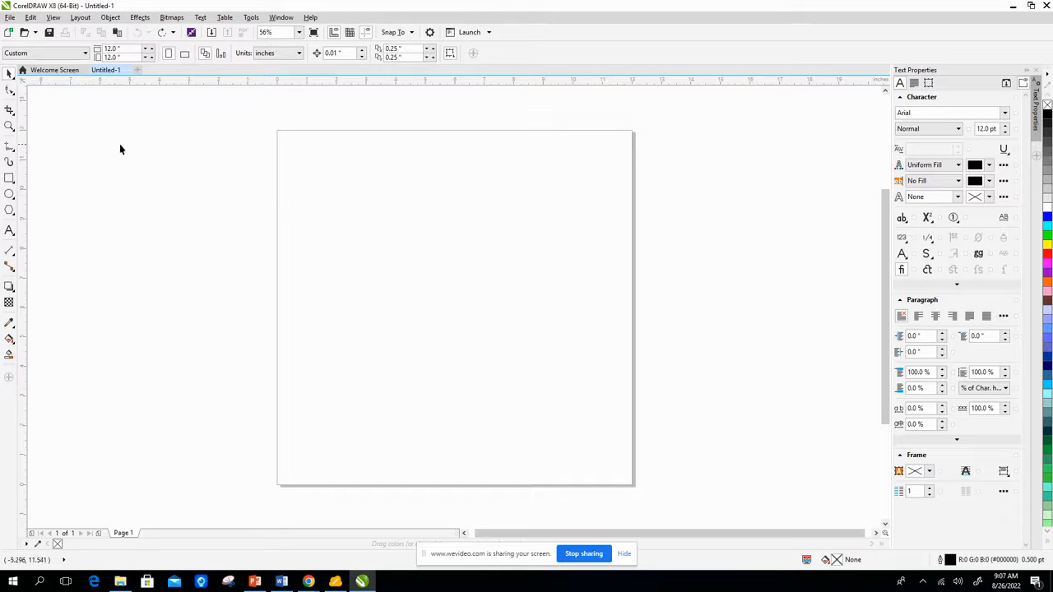
# Add artistic text with the teacher's name near the page's upper left and scale it to about 6.05 inches wide.
pyautogui.click(10, 230)
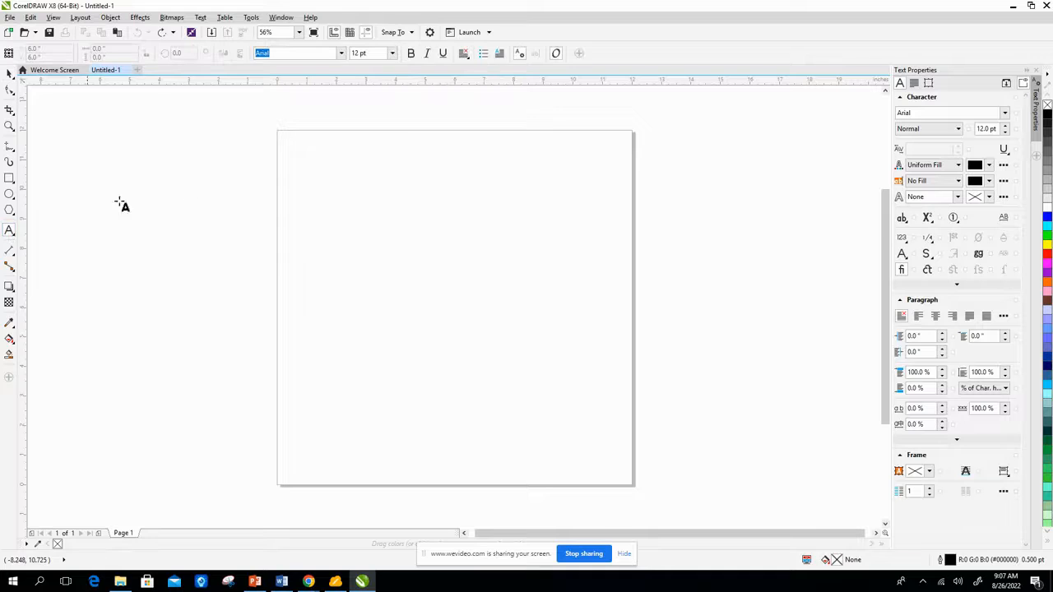
pyautogui.click(328, 164)
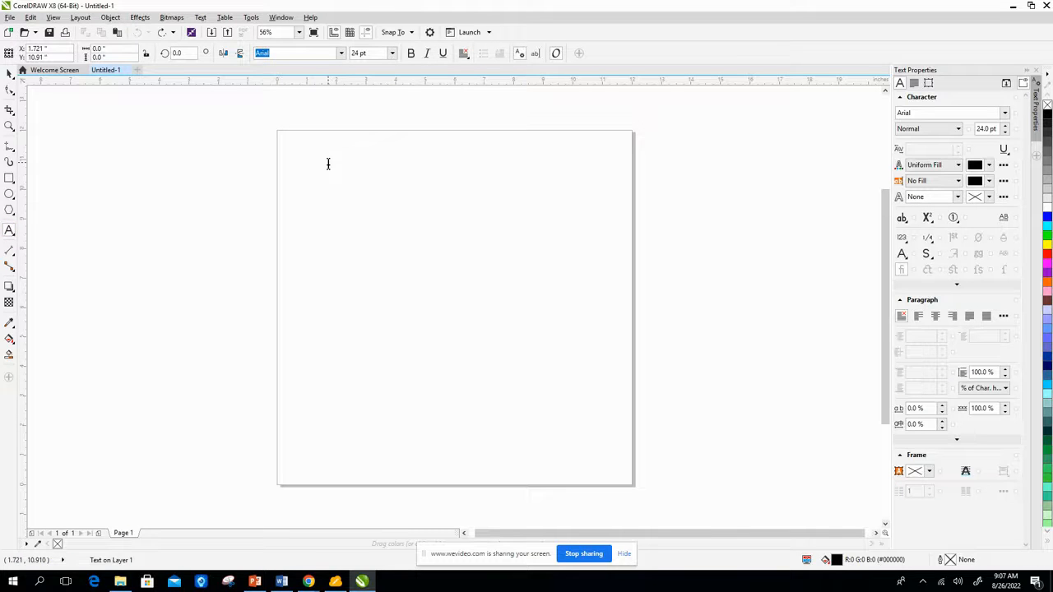
pyautogui.write('Mr. Owdom')
pyautogui.press('Escape')
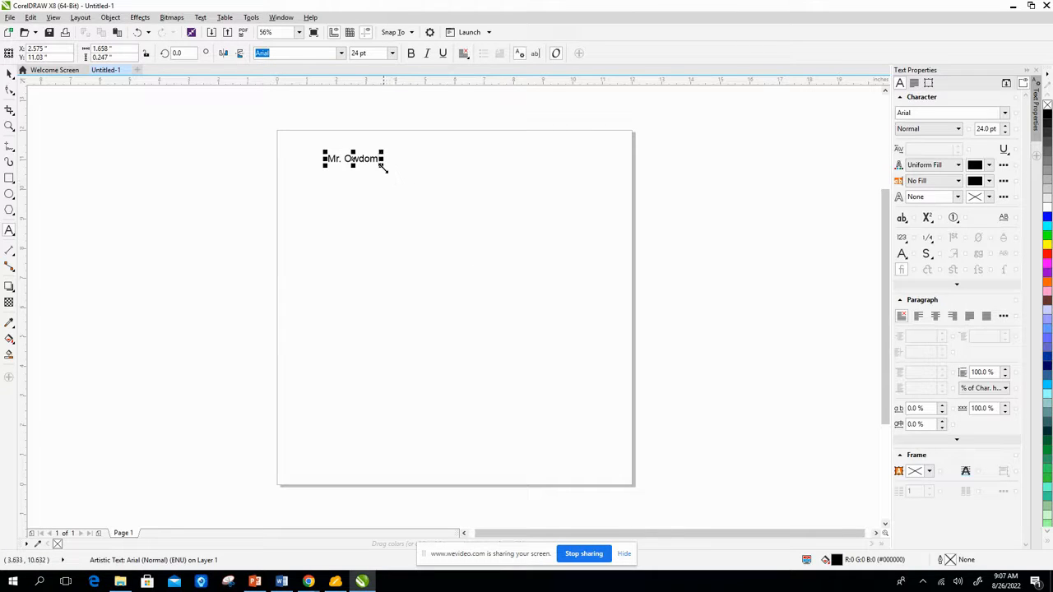
pyautogui.moveTo(382, 165); pyautogui.dragTo(512, 209)
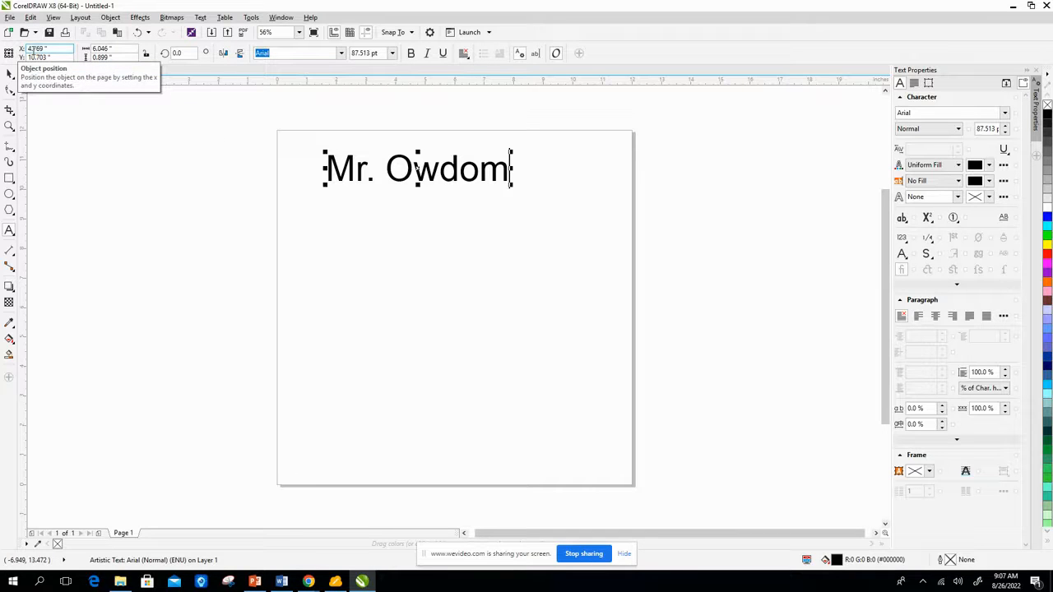
# Enlarge the name text proportionally to about 7.87 by 1.17 inches, undoing the extra vertical stretch.
pyautogui.click(310, 240)
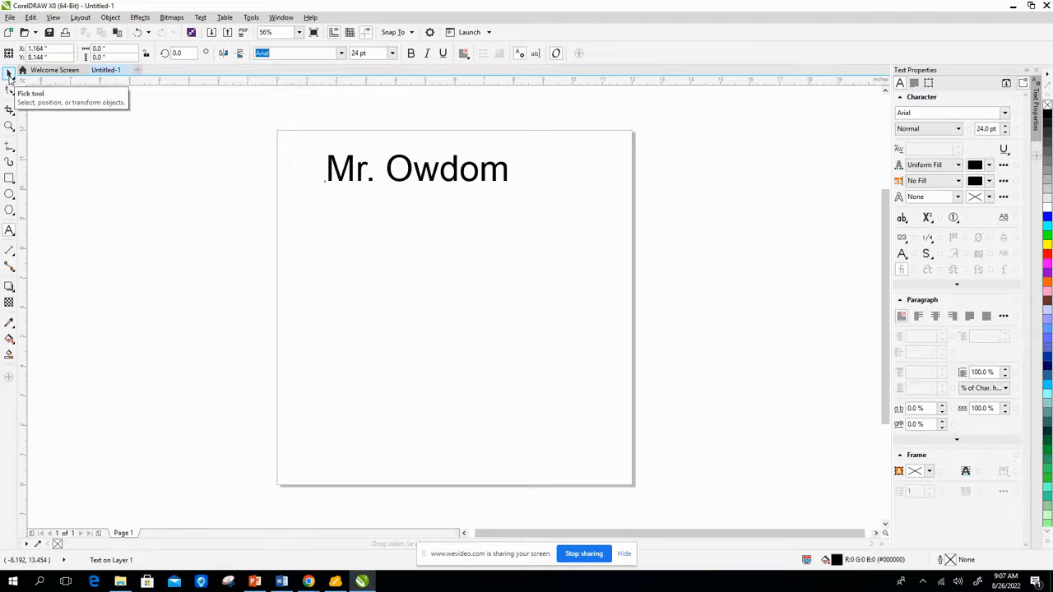
pyautogui.click(9, 73)
pyautogui.click(352, 173)
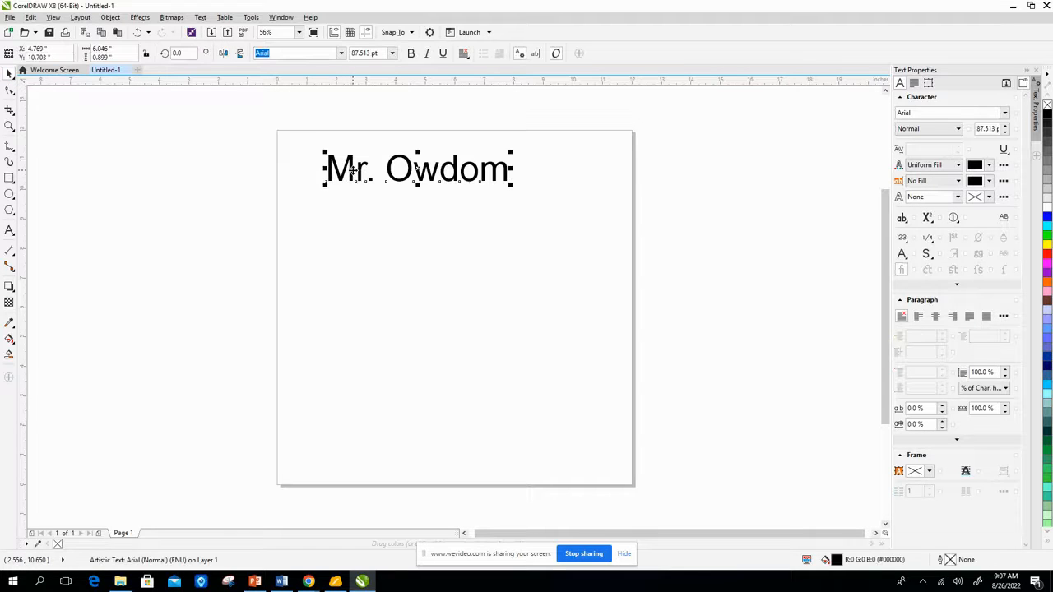
pyautogui.click(95, 49)
pyautogui.click(103, 58)
pyautogui.moveTo(510, 183); pyautogui.dragTo(558, 195)
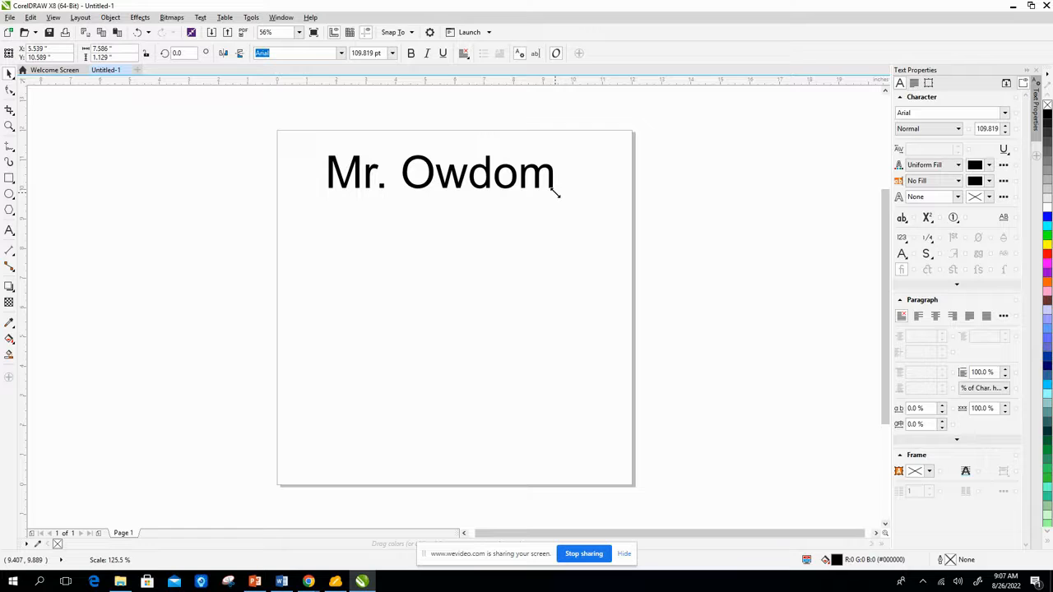
pyautogui.moveTo(556, 193); pyautogui.dragTo(573, 191)
pyautogui.moveTo(444, 192)
pyautogui.mouseDown()
pyautogui.moveTo(444, 216)
pyautogui.moveTo(447, 194)
pyautogui.mouseUp()
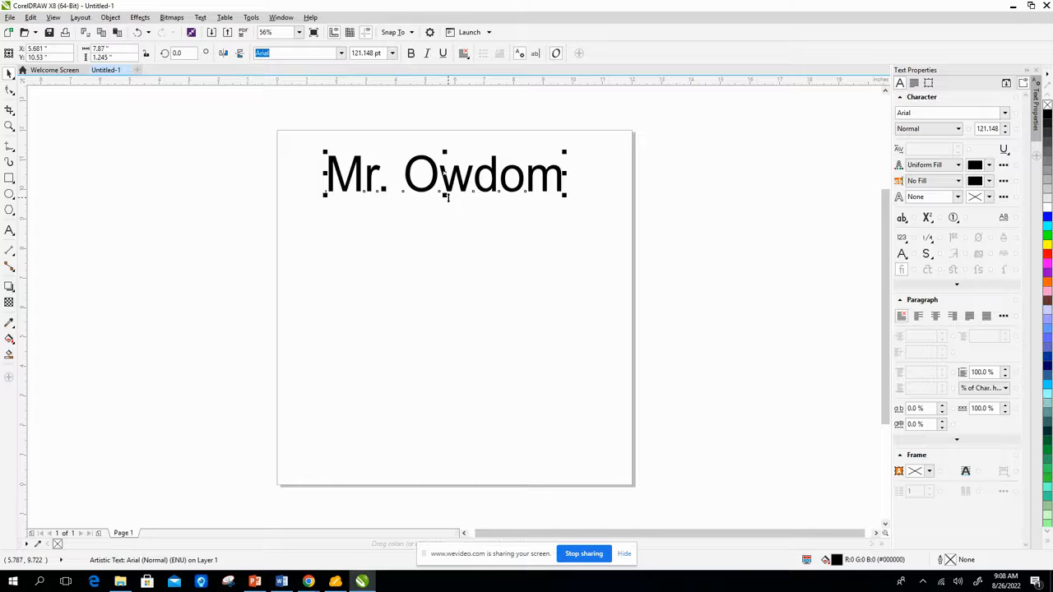
pyautogui.hotkey('ctrl', 'z')
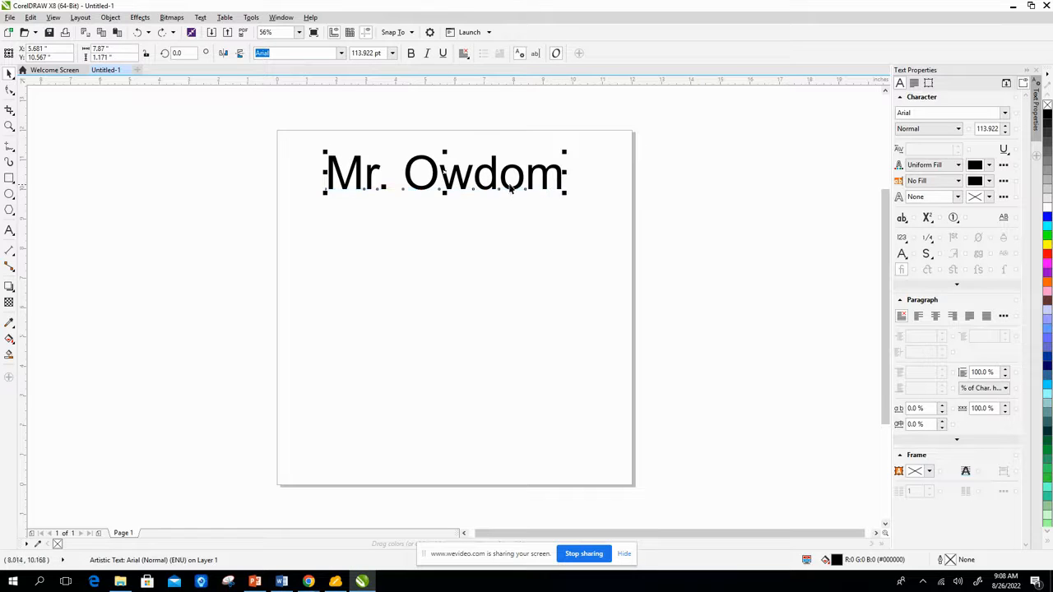
pyautogui.press('Escape')
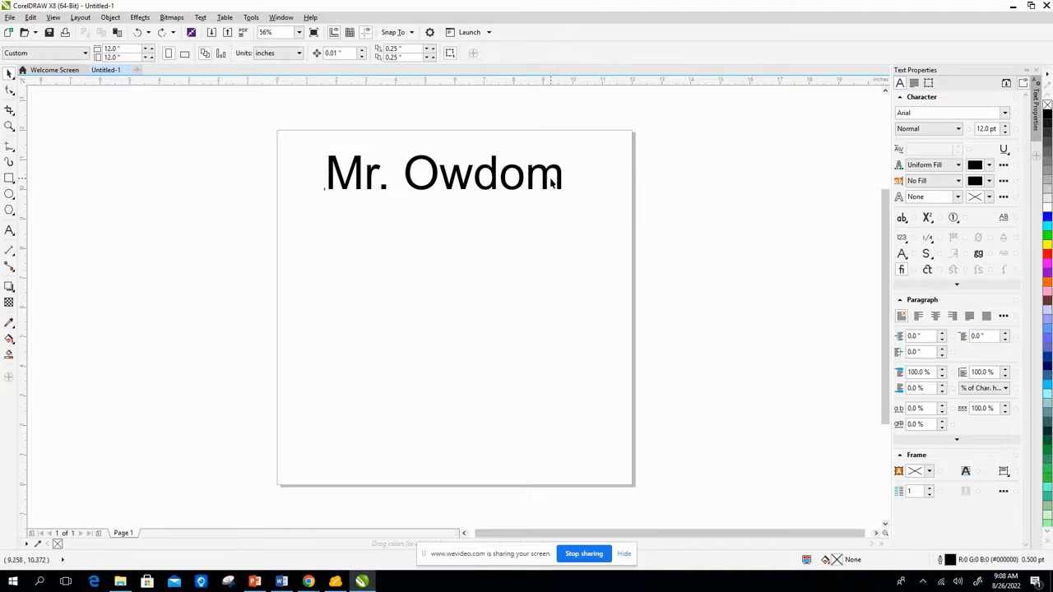
# Select all characters of the name text and change their font to Stencil.
pyautogui.press('F8')
pyautogui.click(562, 177)
pyautogui.moveTo(562, 177); pyautogui.dragTo(331, 170)
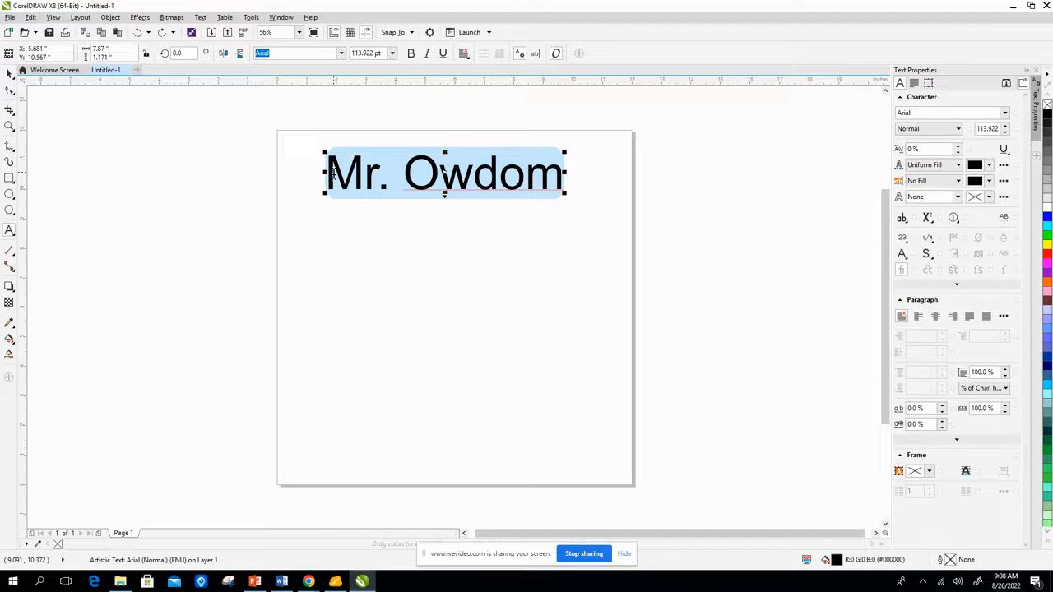
pyautogui.click(341, 53)
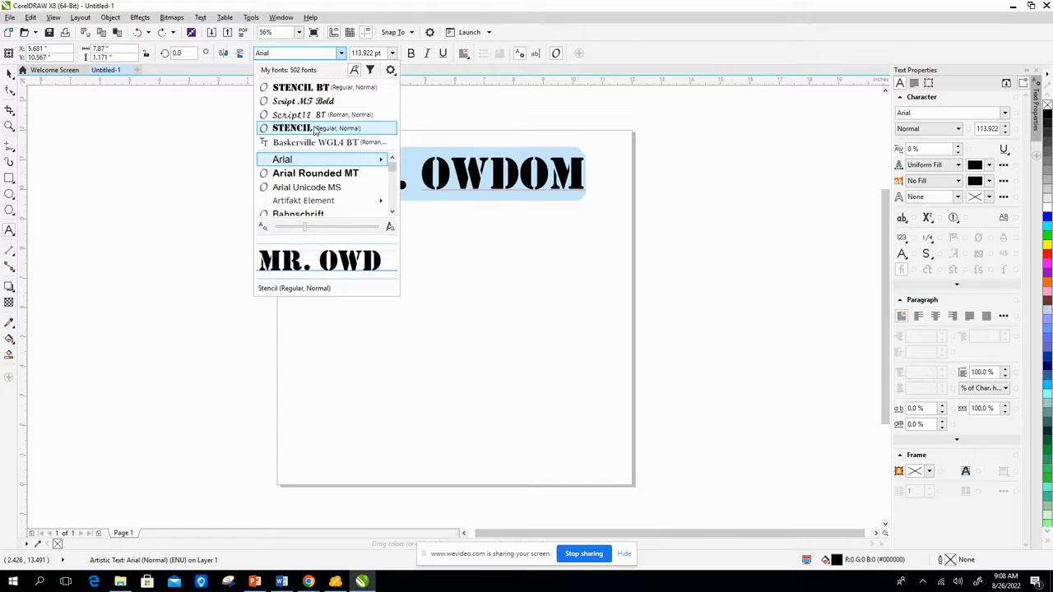
pyautogui.click(312, 128)
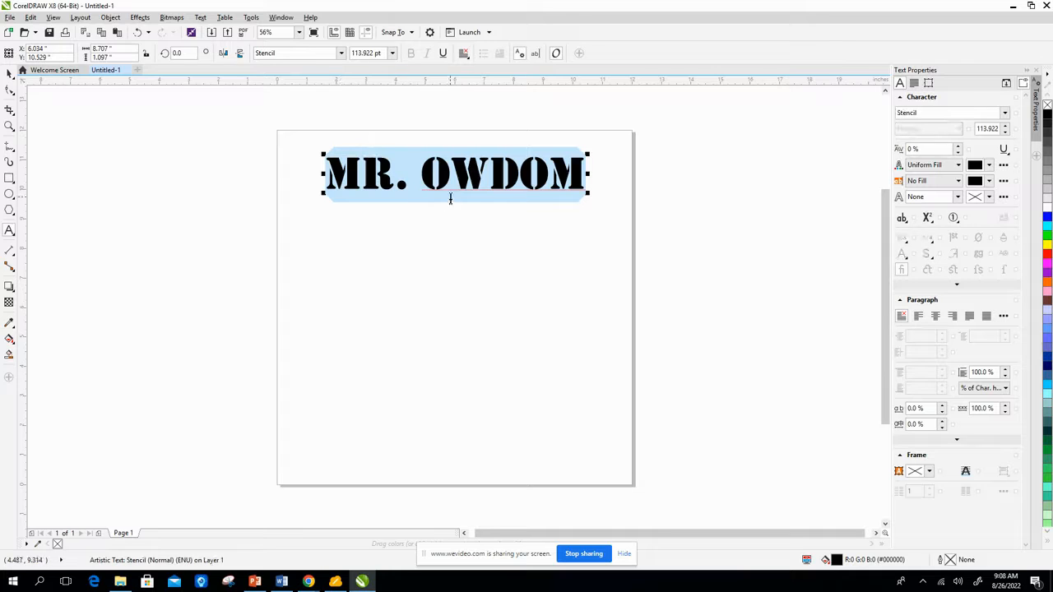
# Scale the Stencil name text down to about 5.16 by 0.65 inches and deselect it.
pyautogui.moveTo(589, 192); pyautogui.dragTo(556, 178)
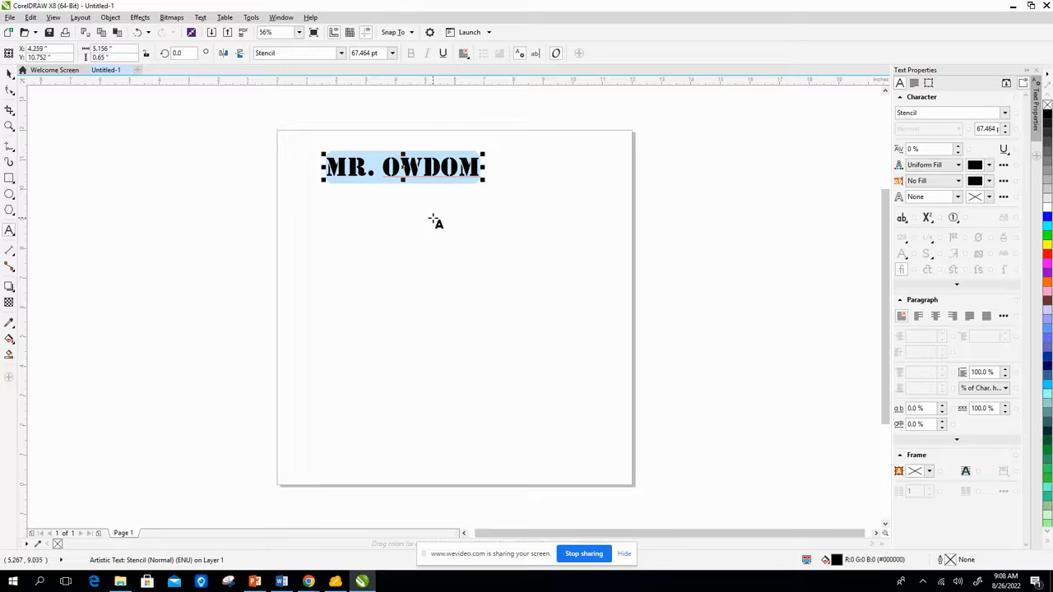
pyautogui.click(489, 186)
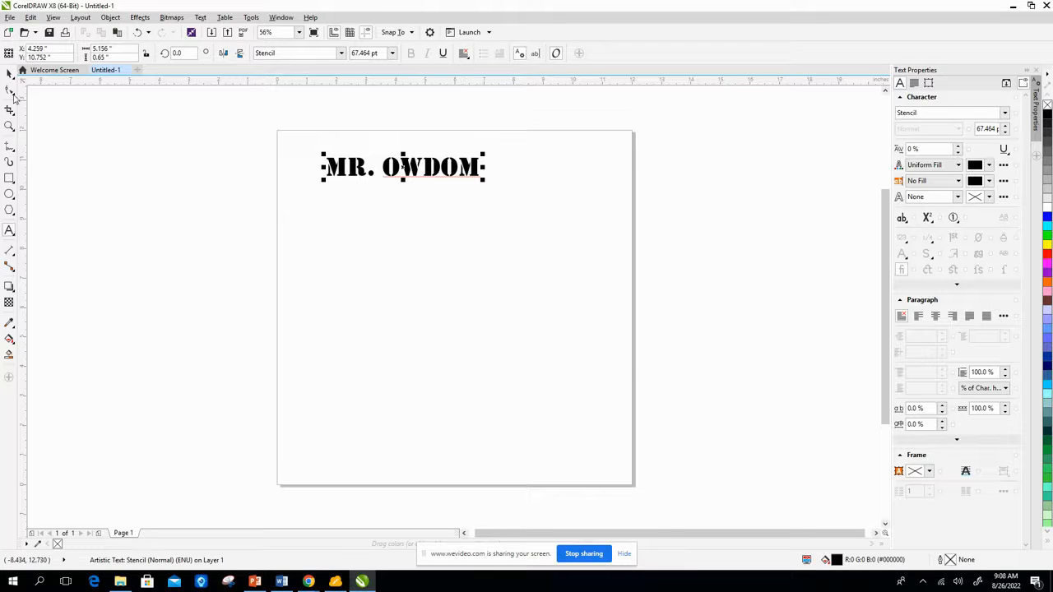
pyautogui.click(7, 74)
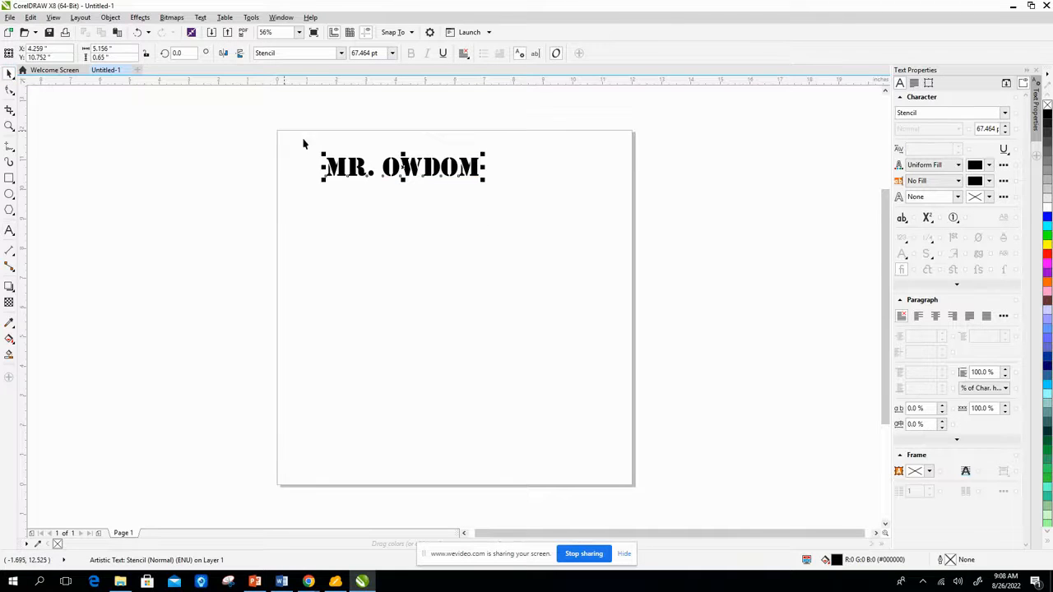
pyautogui.click(384, 219)
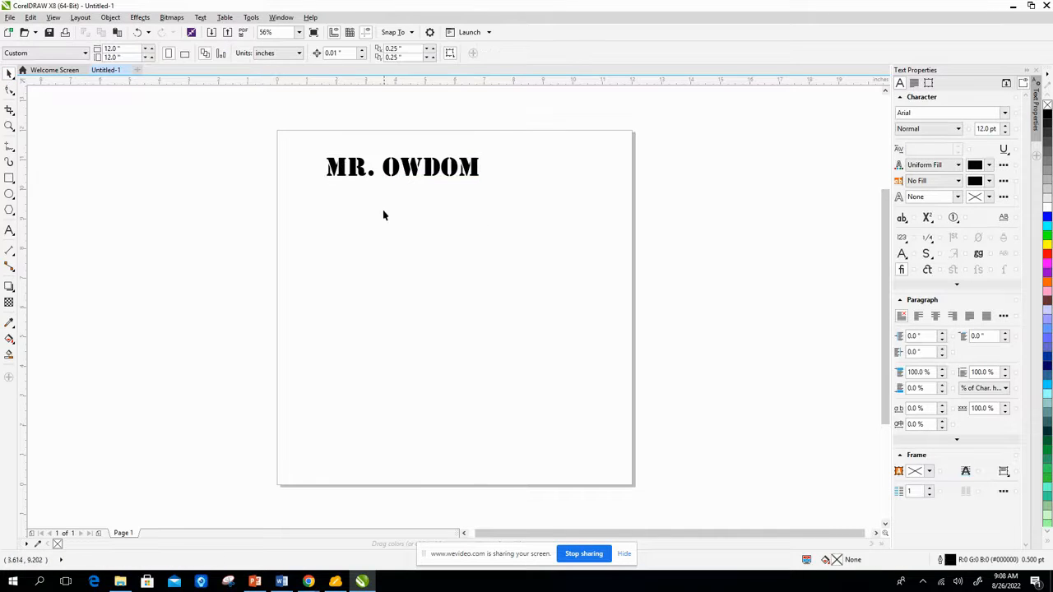
# Give the name text a uniform green fill, RGB 87, 212, 148 (#57D494).
pyautogui.click(408, 168)
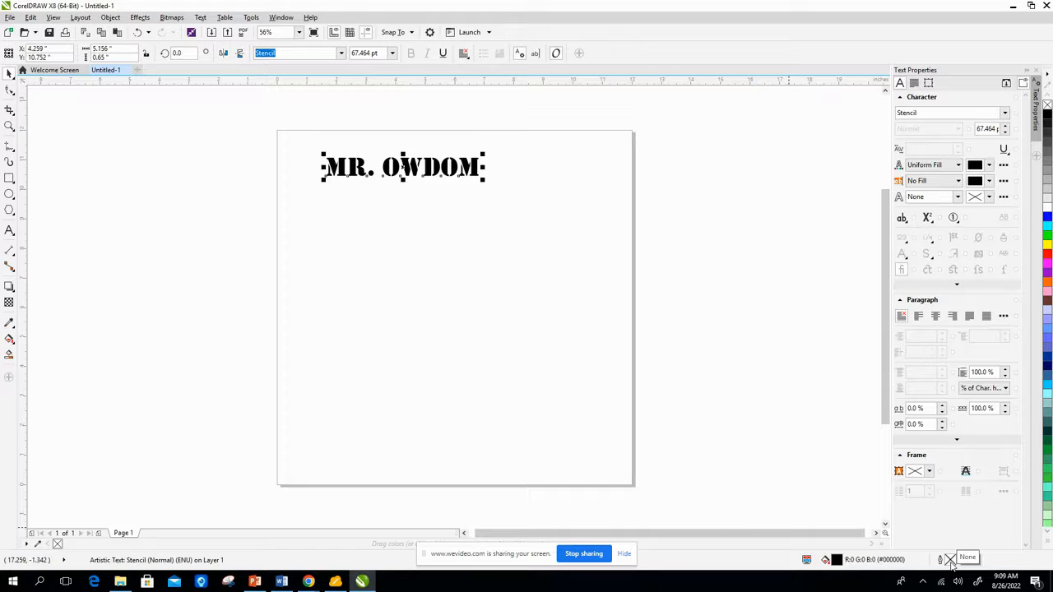
pyautogui.doubleClick(837, 560)
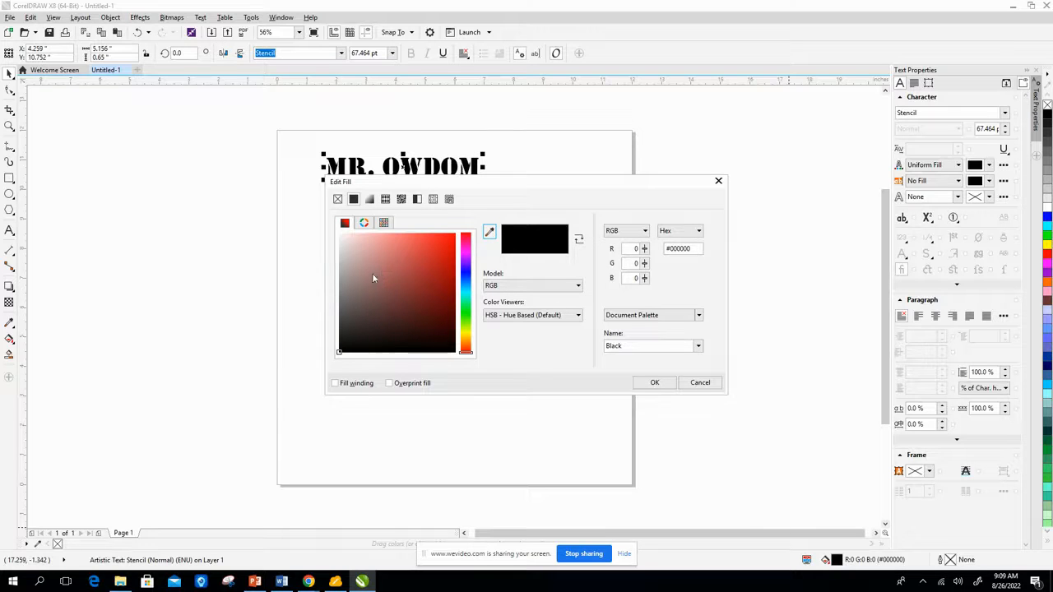
pyautogui.click(466, 303)
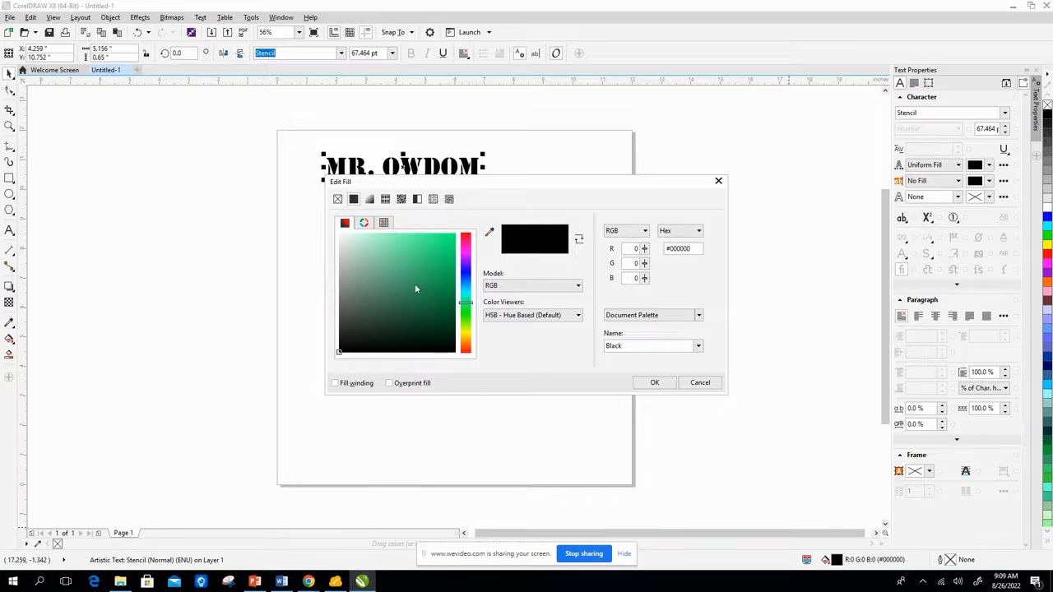
pyautogui.click(408, 253)
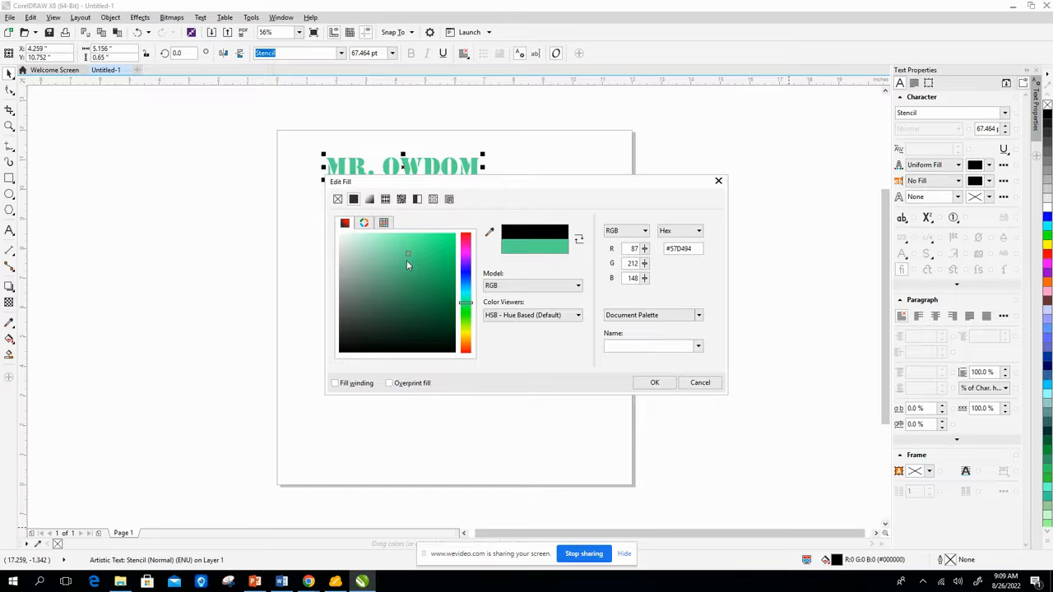
pyautogui.click(654, 383)
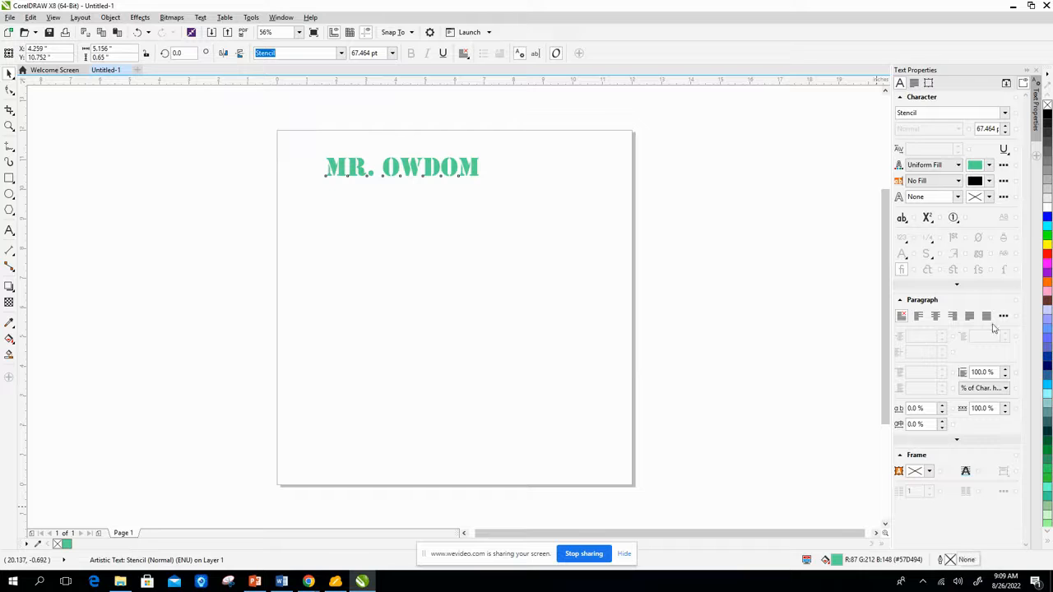
# Give the name text a black hairline outline and deselect it.
pyautogui.click(1036, 71)
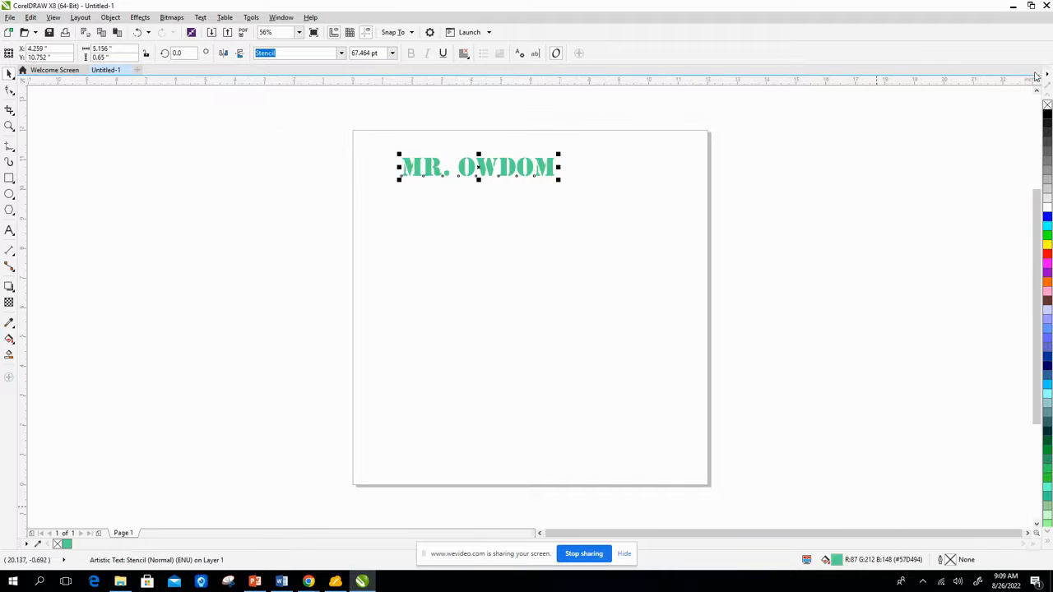
pyautogui.doubleClick(950, 559)
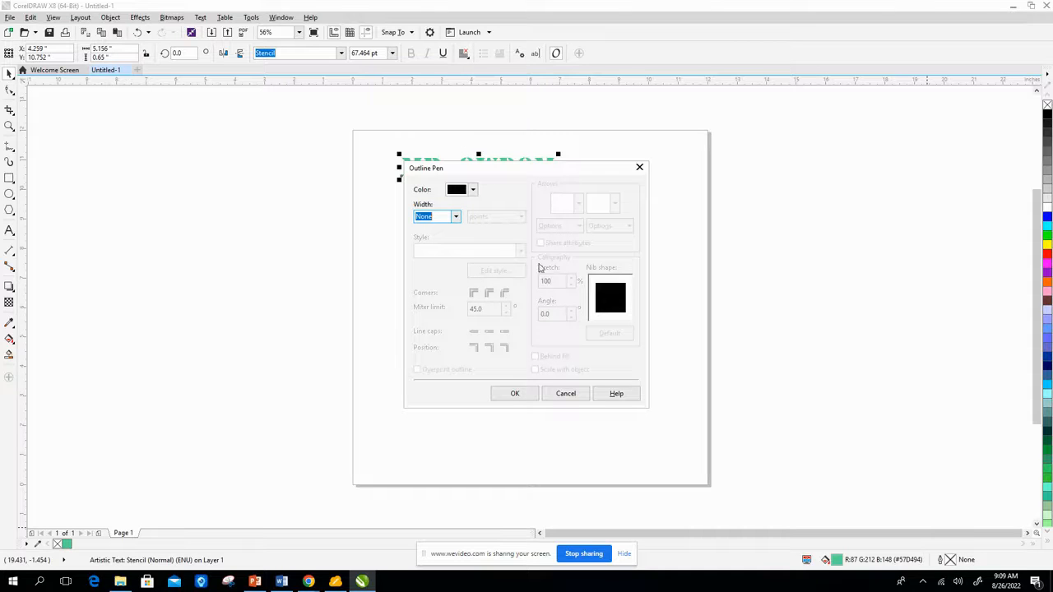
pyautogui.click(455, 216)
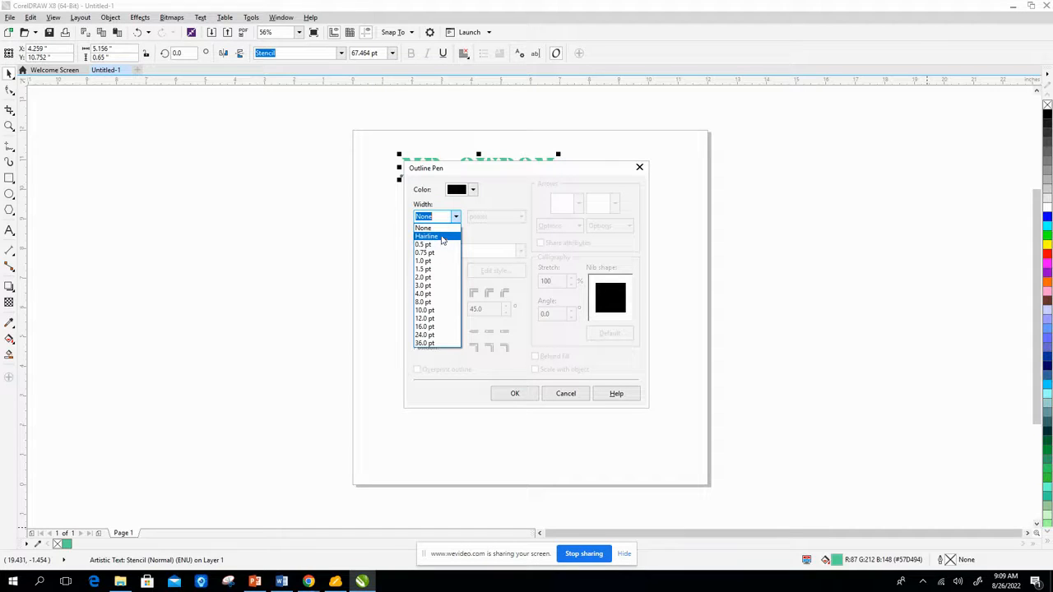
pyautogui.click(442, 237)
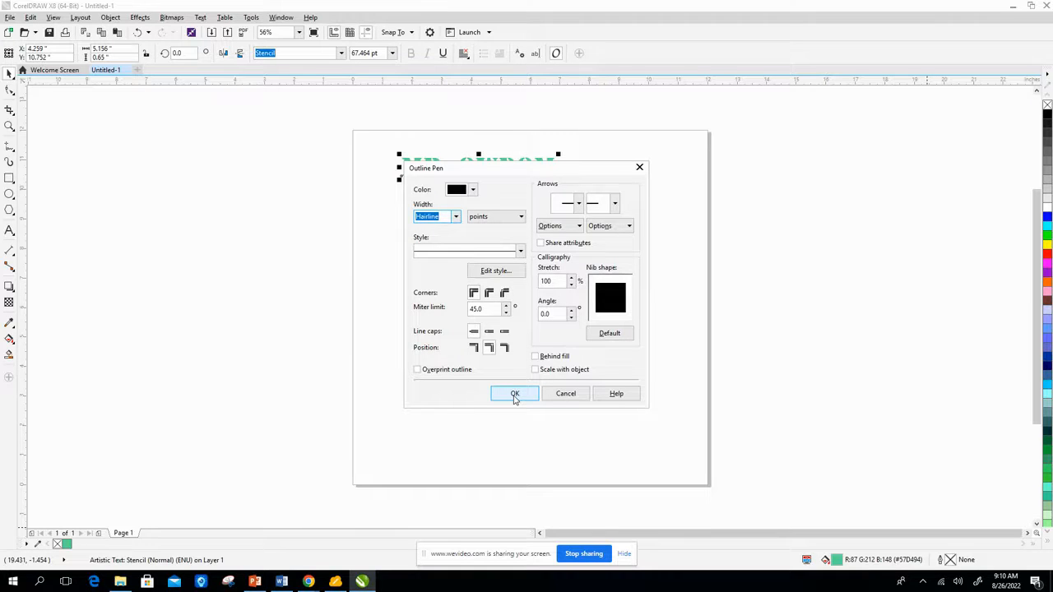
pyautogui.click(514, 394)
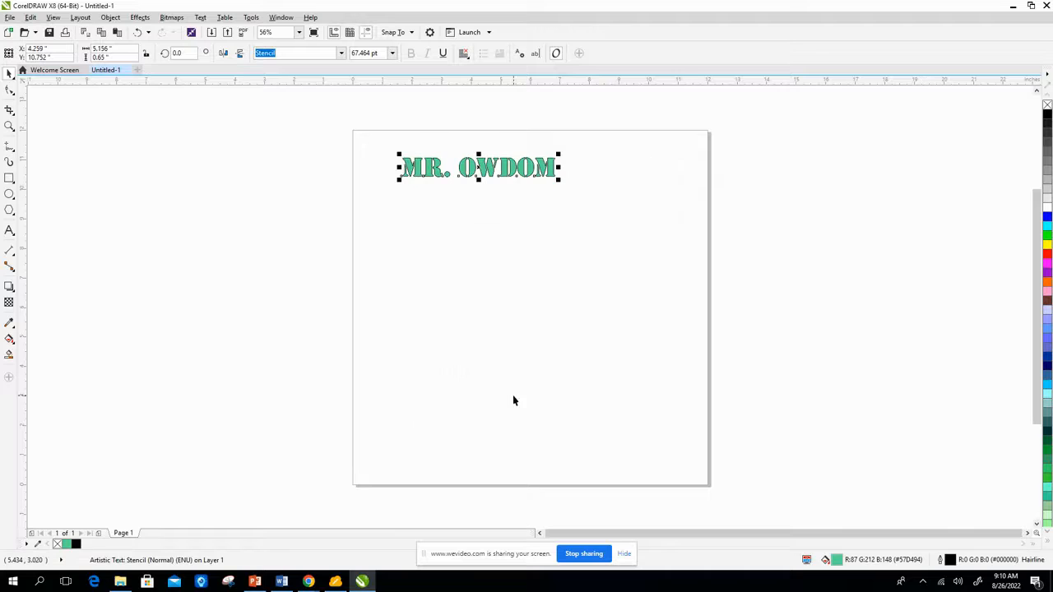
pyautogui.click(448, 202)
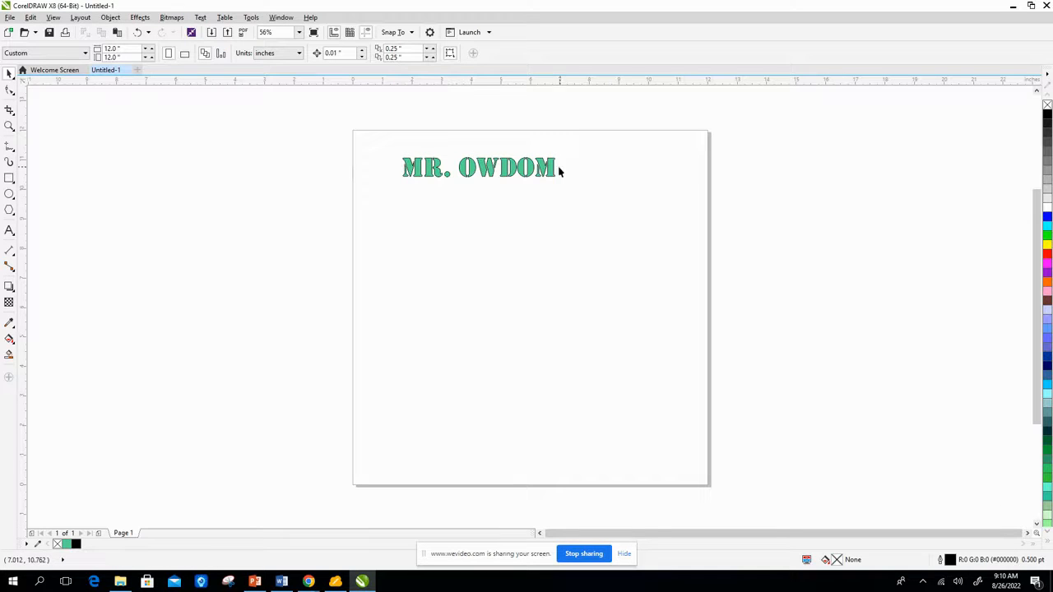
pyautogui.click(513, 167)
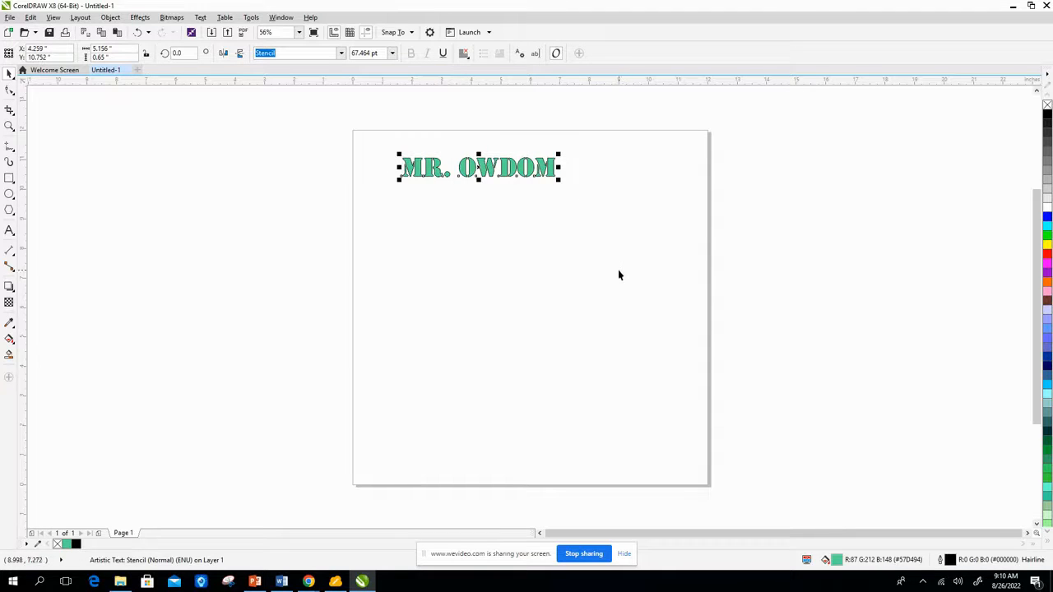
pyautogui.click(564, 218)
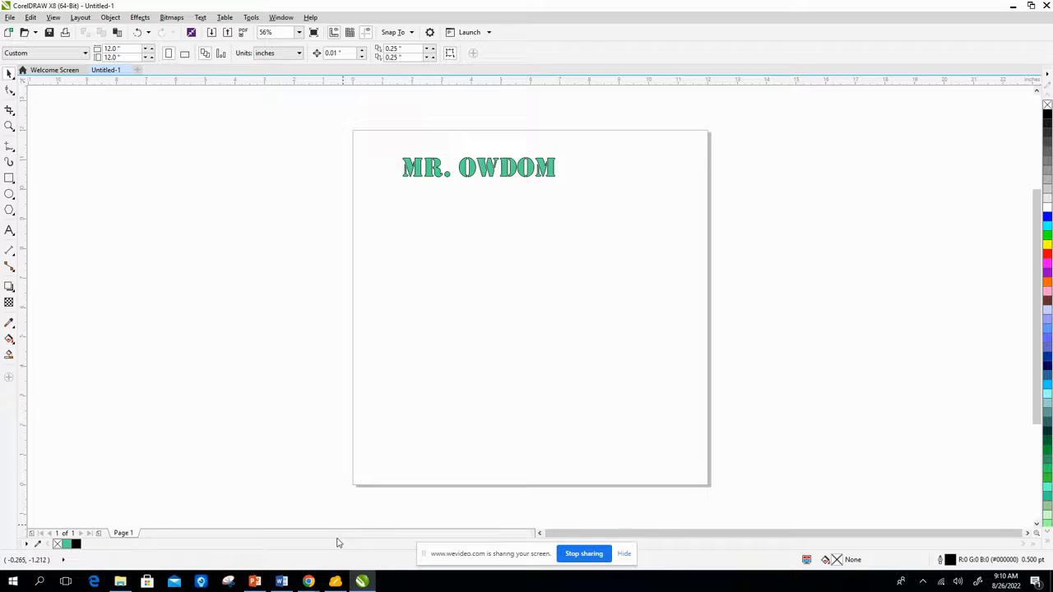
# Switch to the Chrome window with the engineering course page and open a new tab.
pyautogui.moveTo(309, 581)
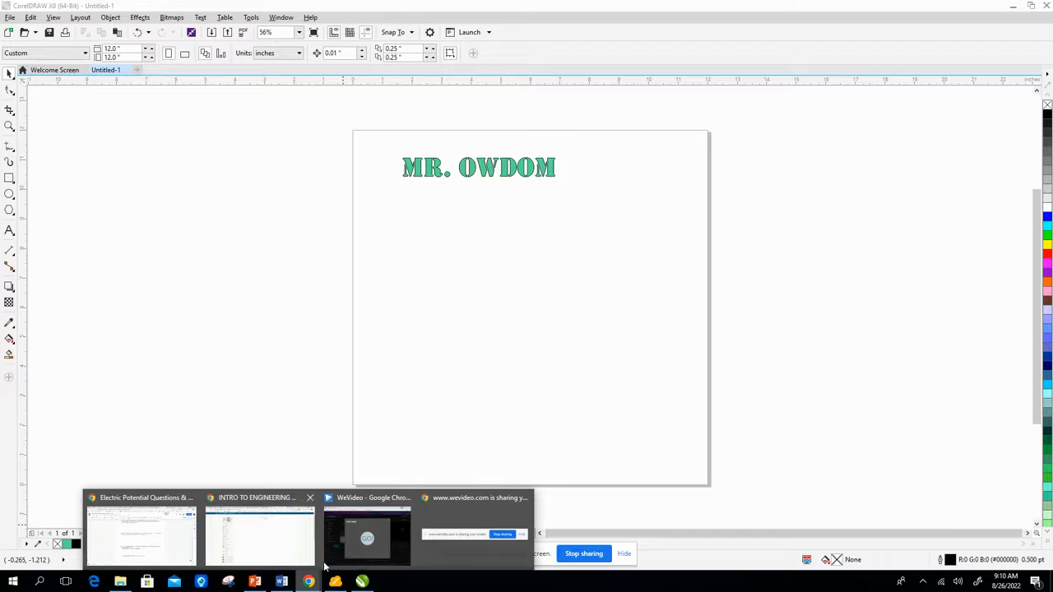
pyautogui.moveTo(370, 547)
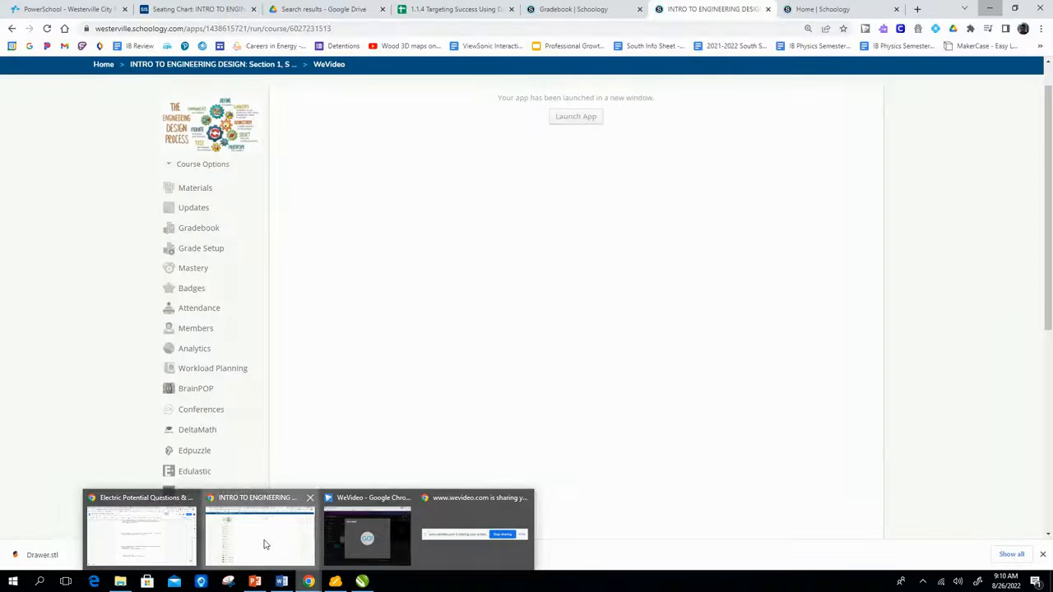
pyautogui.click(266, 539)
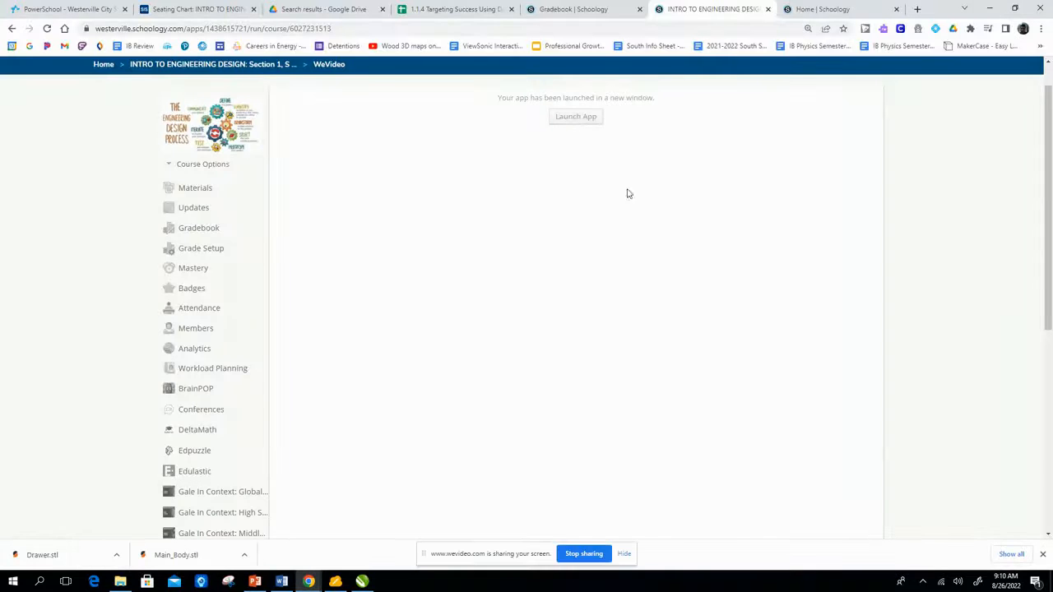
pyautogui.click(918, 10)
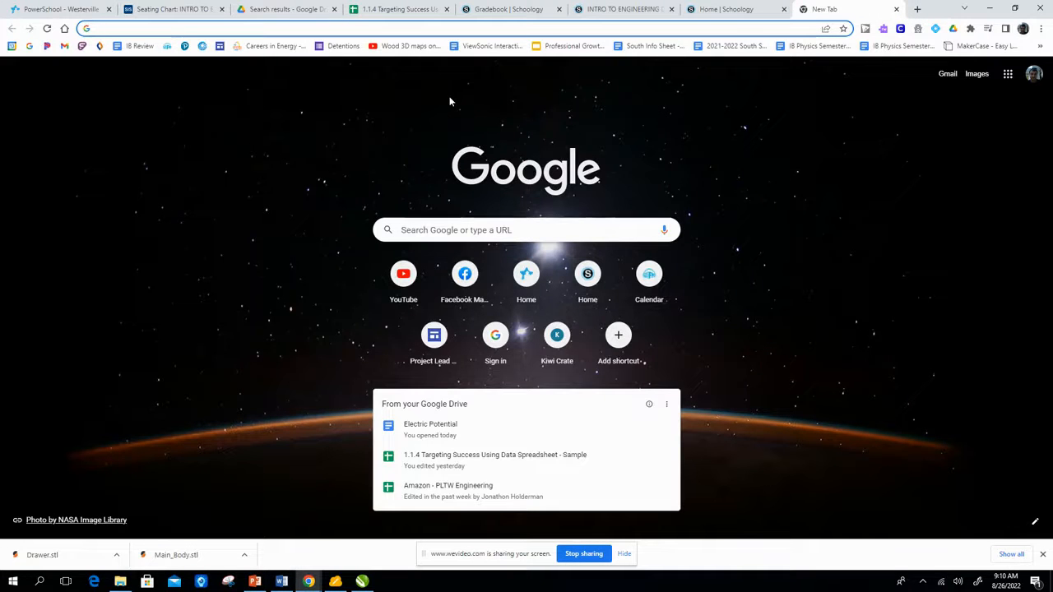
# Search Google Images for "silhouette otter" and preview the Freepik otter holding its paws to its face.
pyautogui.write('sil')
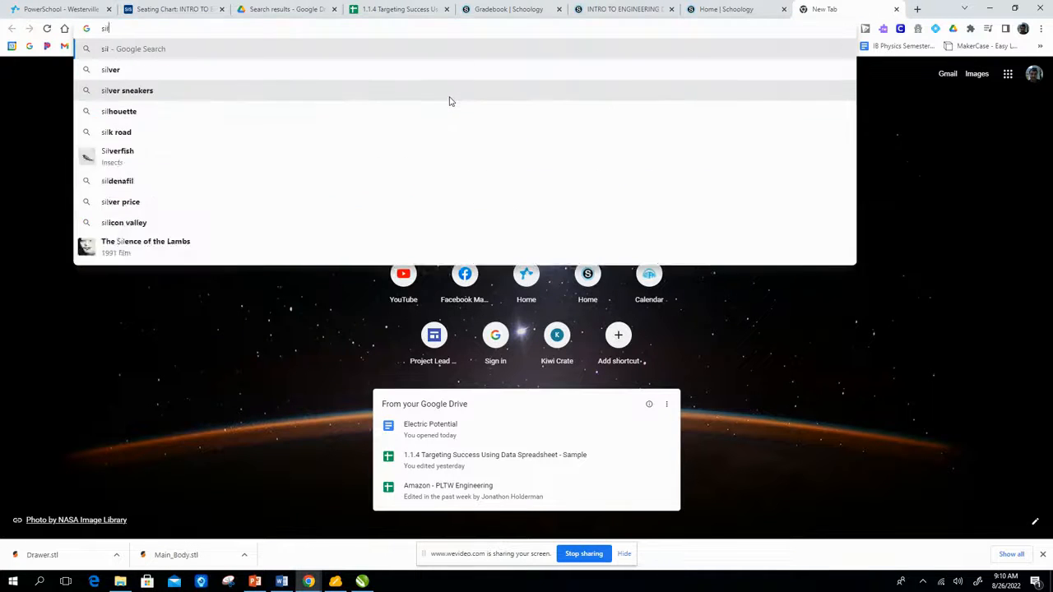
pyautogui.write('lou')
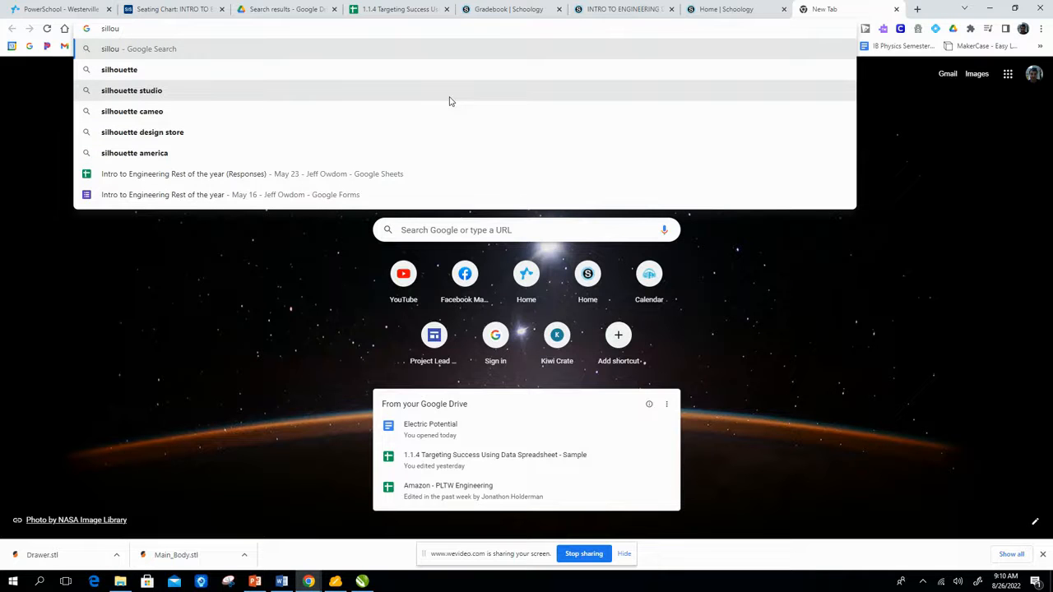
pyautogui.press('Down')
pyautogui.write('o')
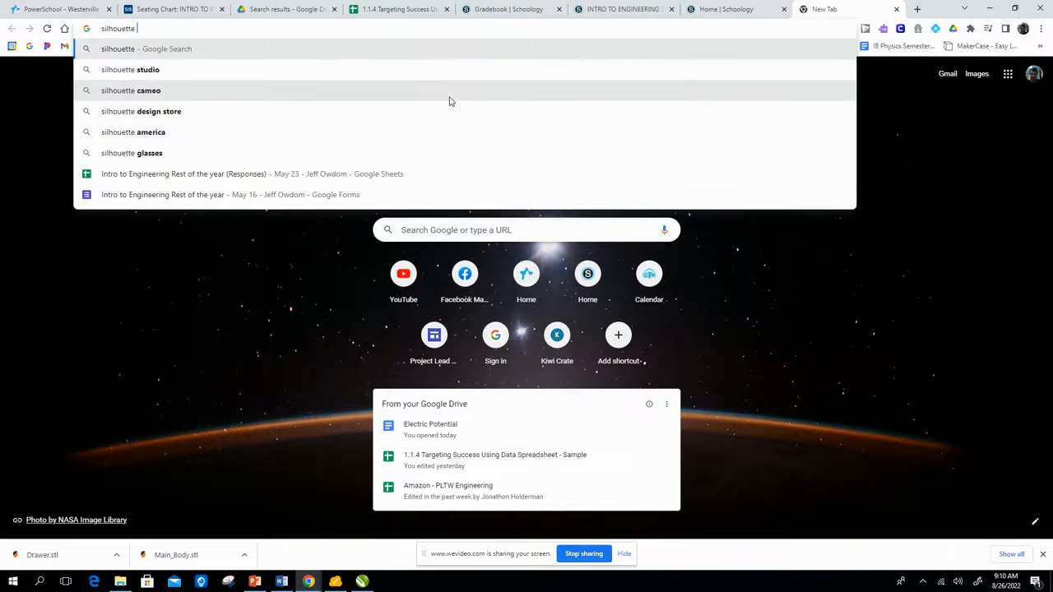
pyautogui.write('tter')
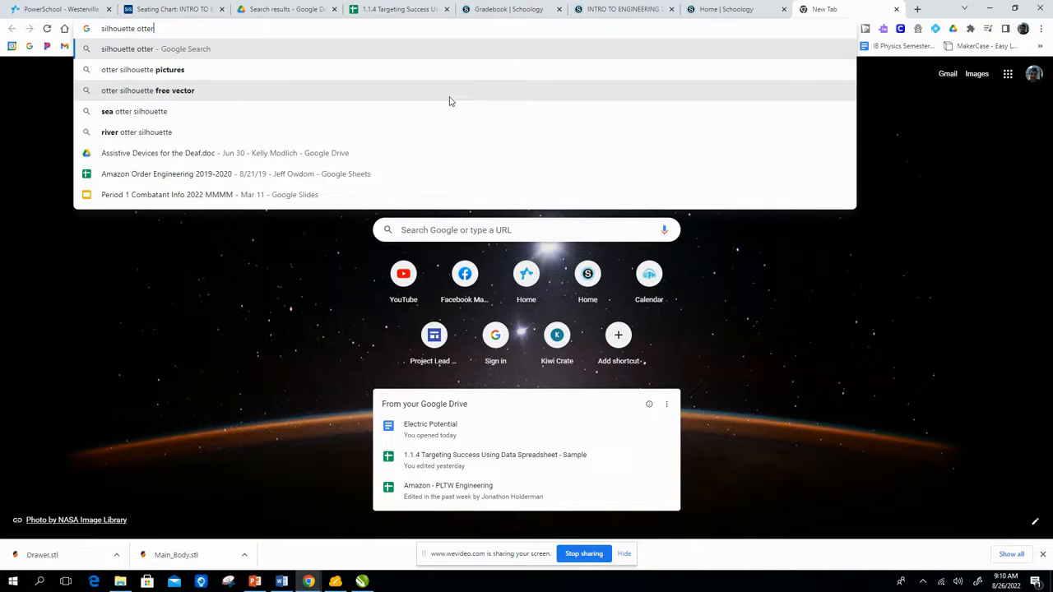
pyautogui.press('Return')
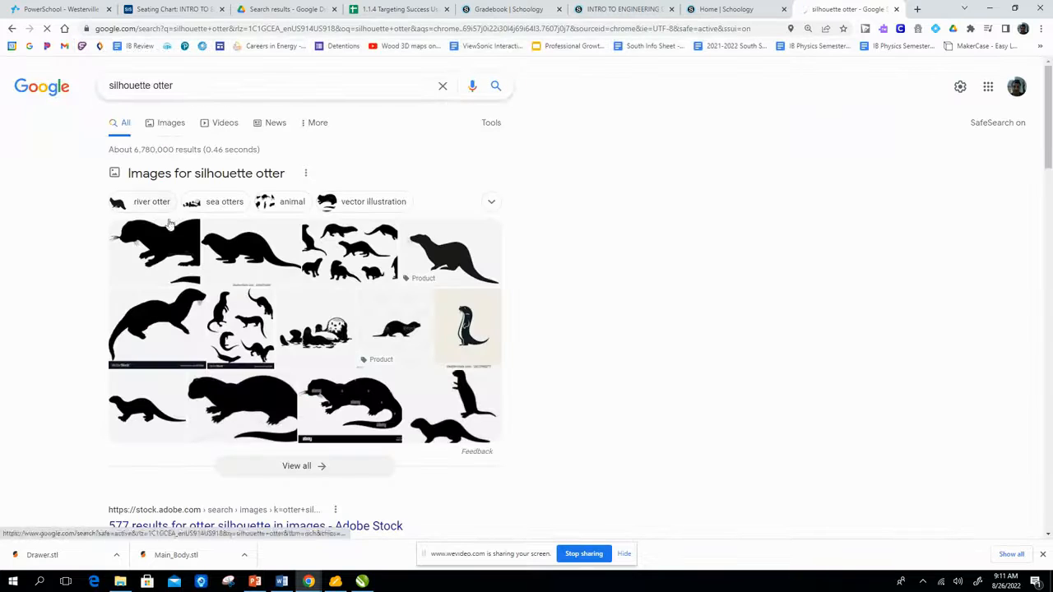
pyautogui.click(165, 124)
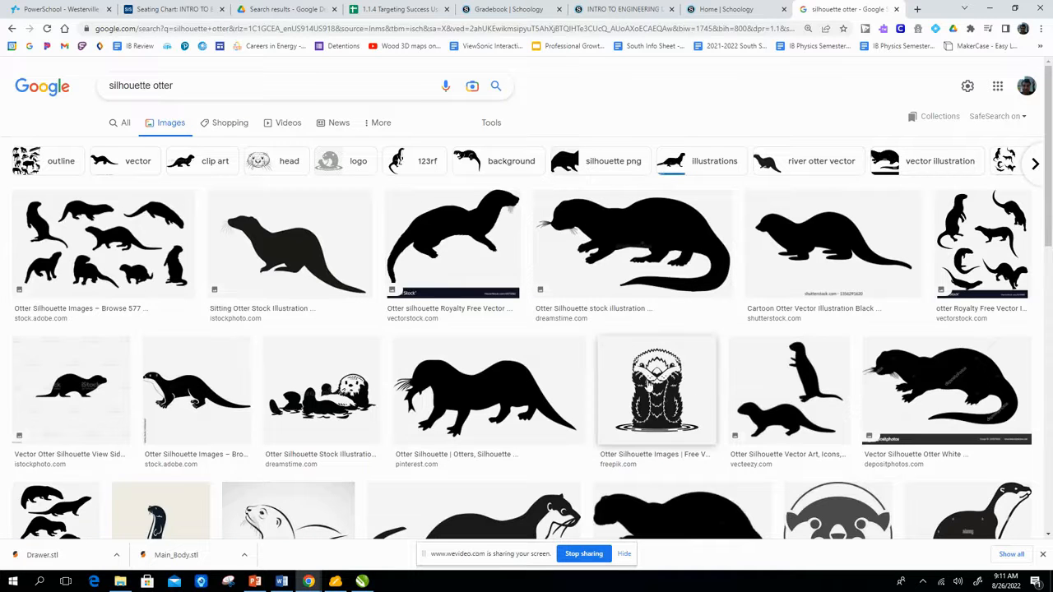
pyautogui.click(660, 390)
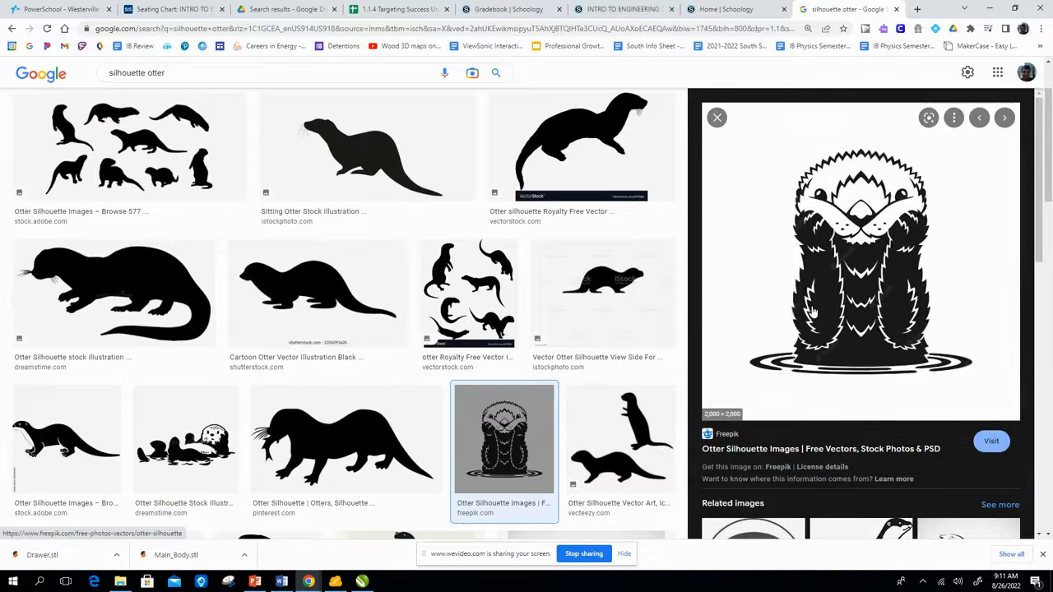
pyautogui.rightClick(871, 246)
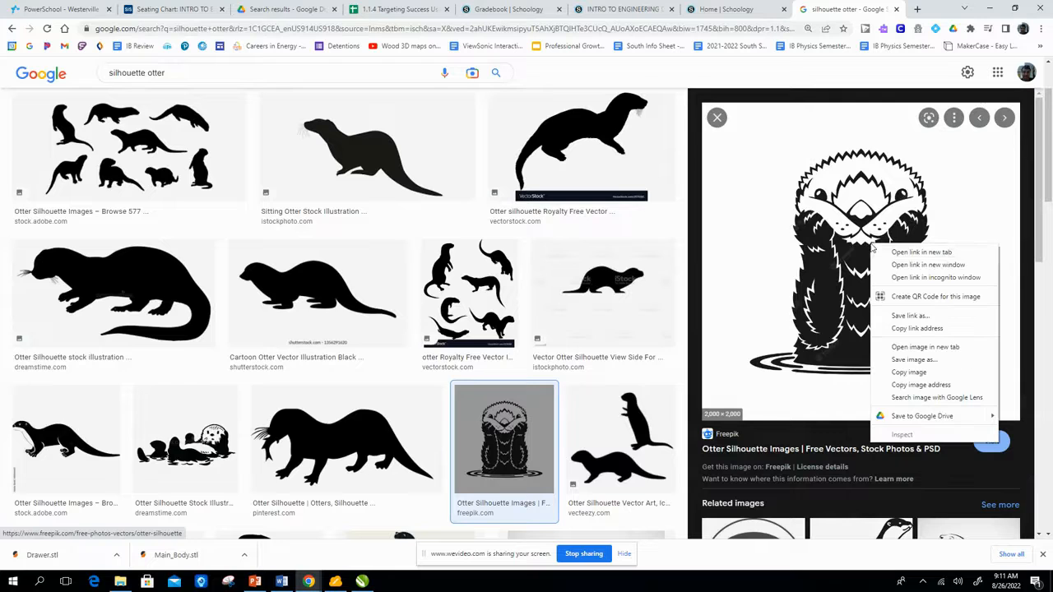
pyautogui.click(913, 361)
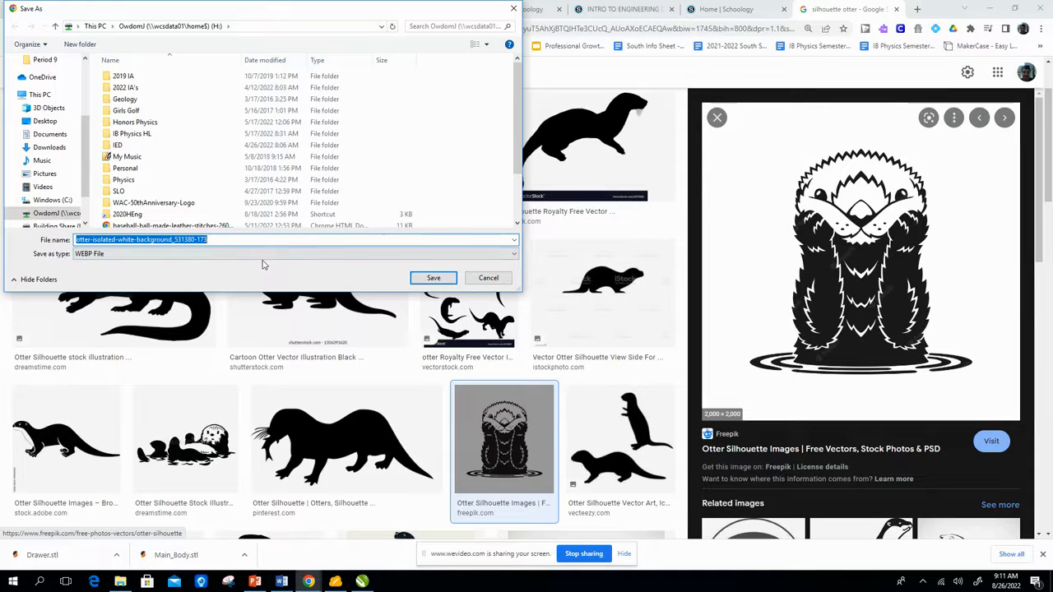
pyautogui.click(486, 278)
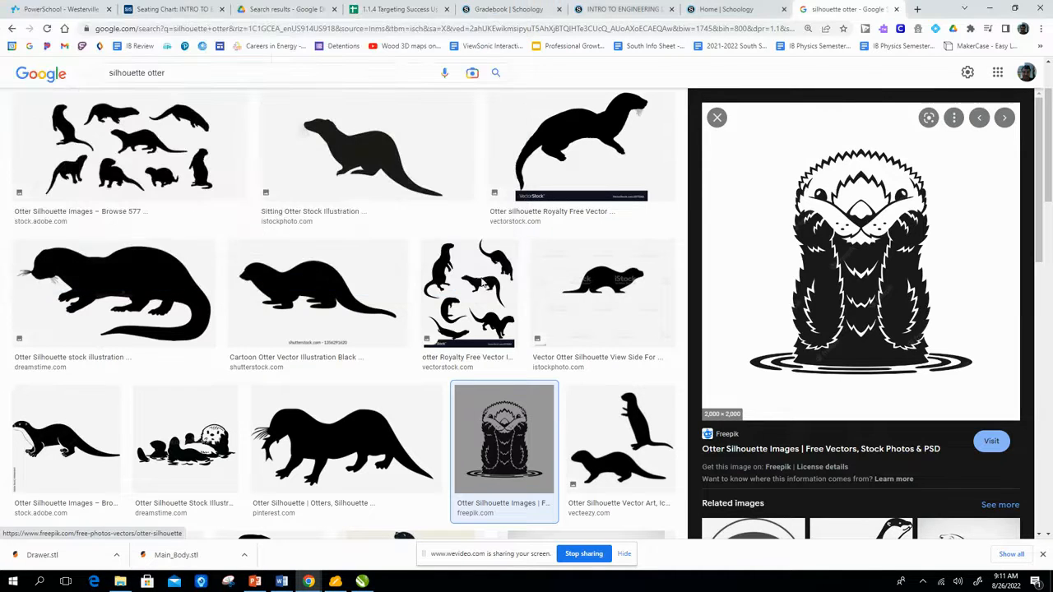
# Preview the related round otter face image and save it as a JPEG named otter in the Downloads folder.
pyautogui.scroll(-3, 787, 337)
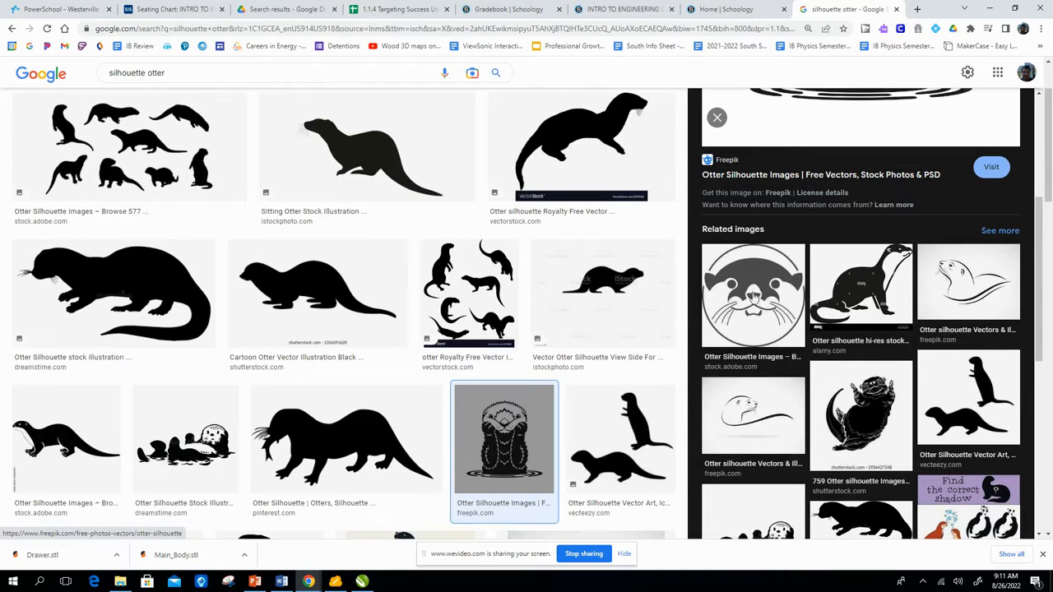
pyautogui.click(763, 304)
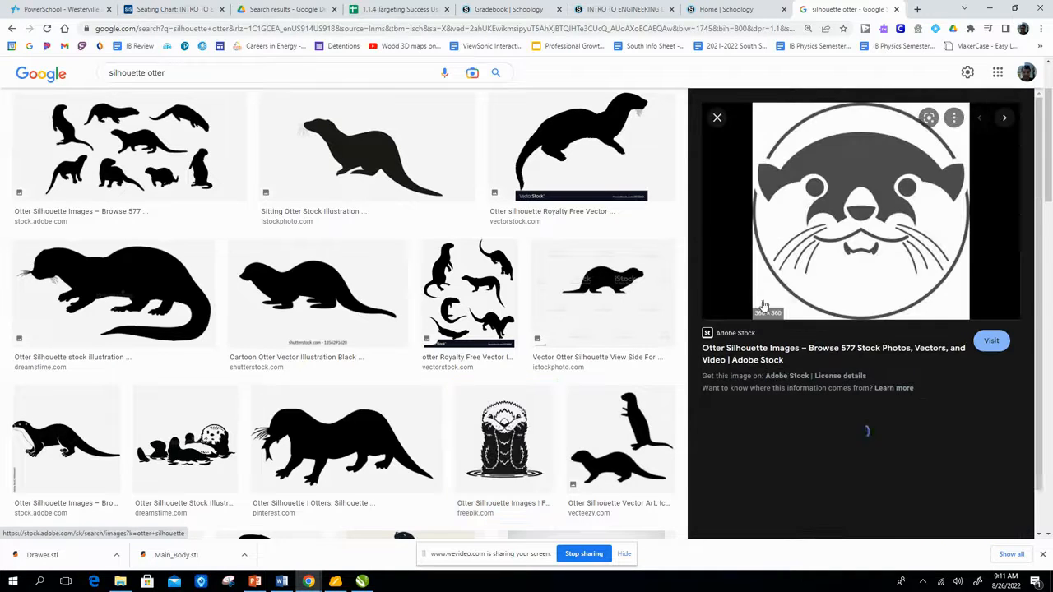
pyautogui.rightClick(867, 235)
pyautogui.click(908, 331)
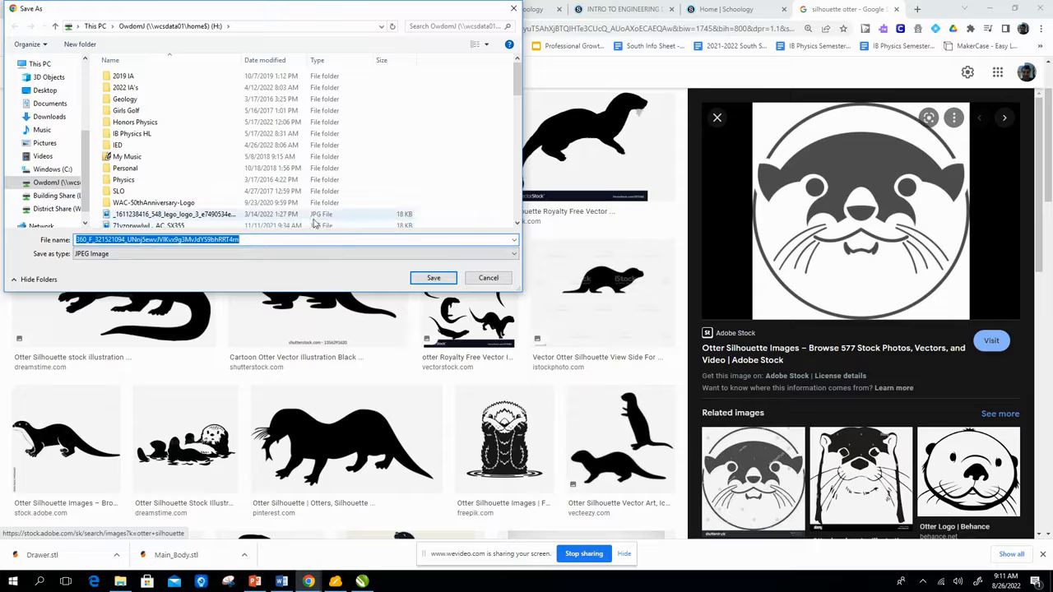
pyautogui.click(51, 115)
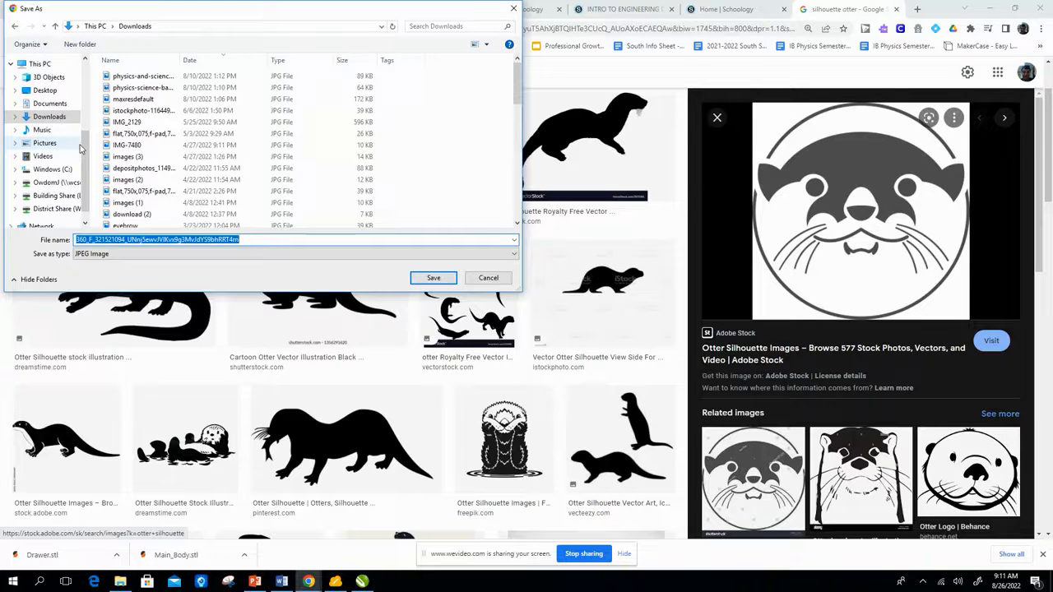
pyautogui.write('otter')
pyautogui.scroll(1, 81, 149)
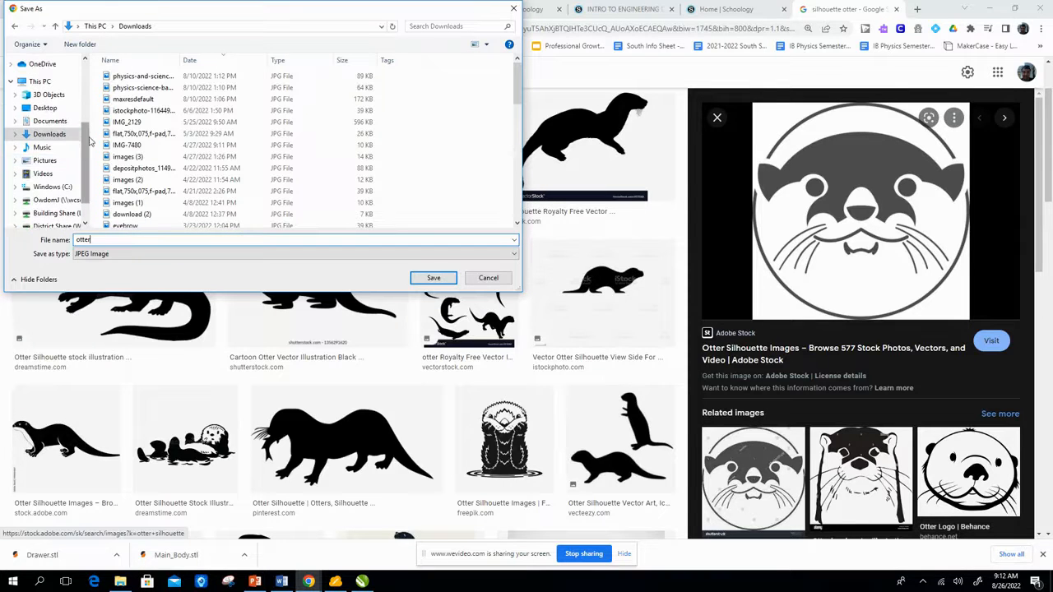
pyautogui.click(434, 279)
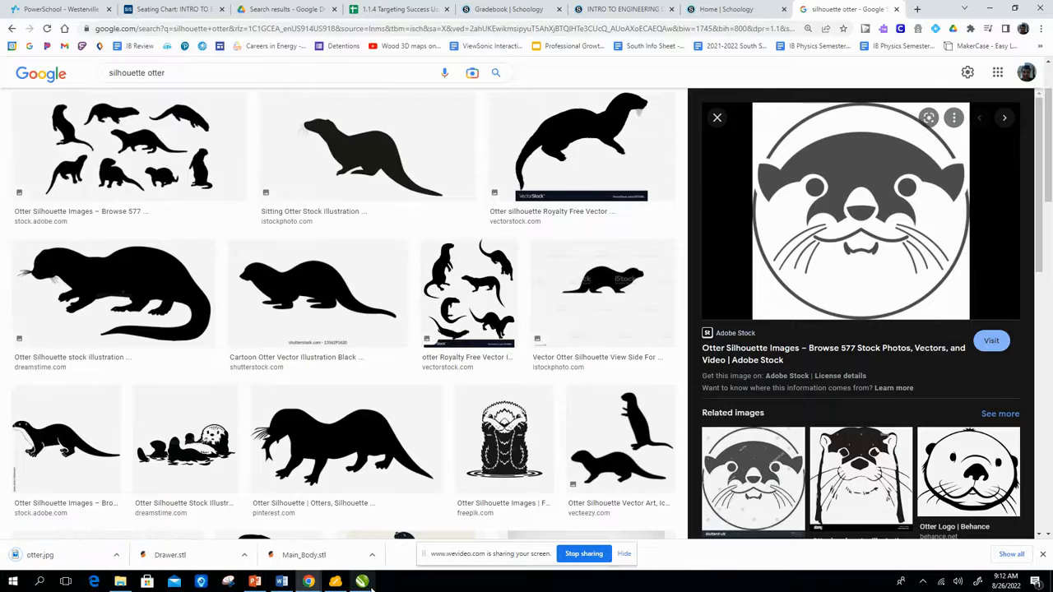
# Switch back to CorelDRAW and start importing a file into the document.
pyautogui.moveTo(362, 581)
pyautogui.click(406, 540)
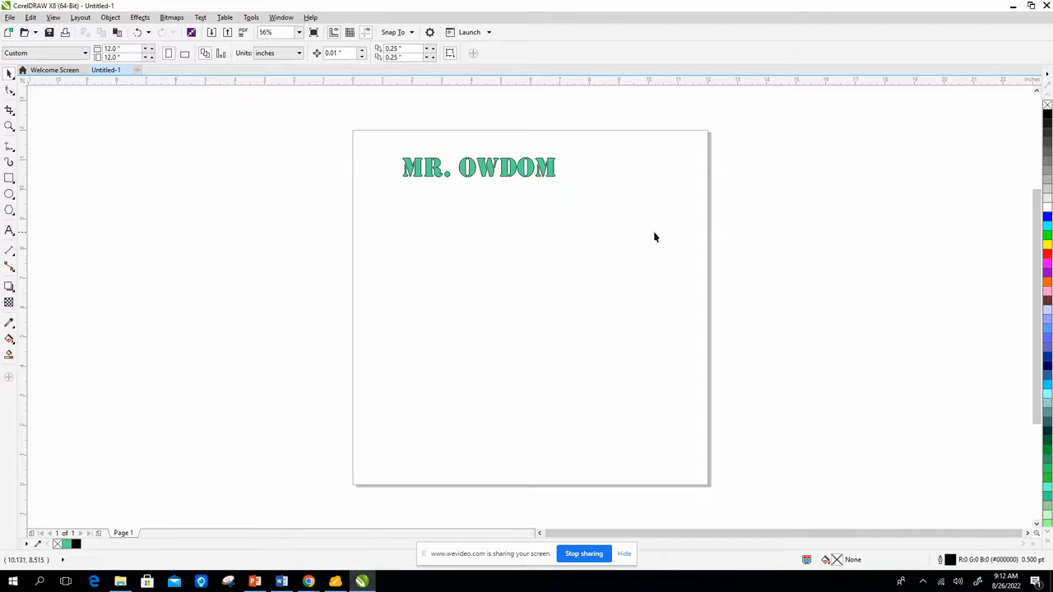
pyautogui.rightClick(586, 173)
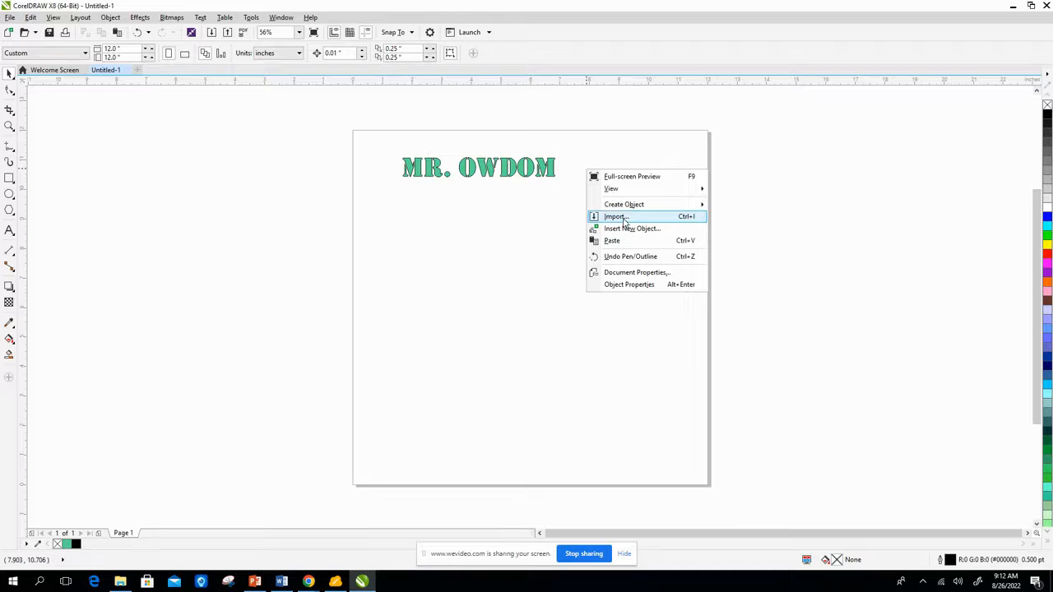
pyautogui.click(10, 17)
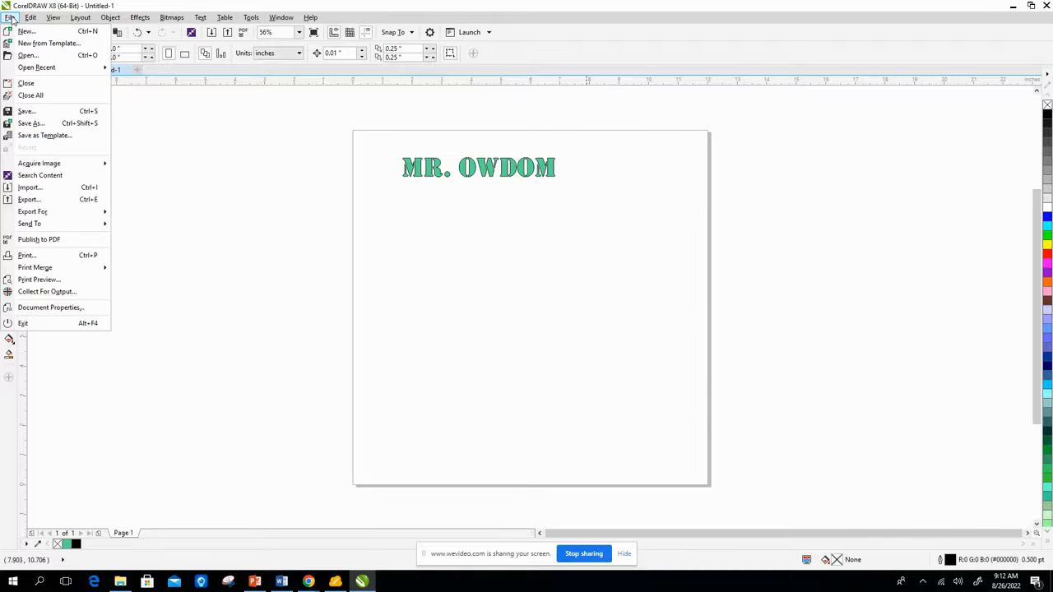
pyautogui.click(33, 188)
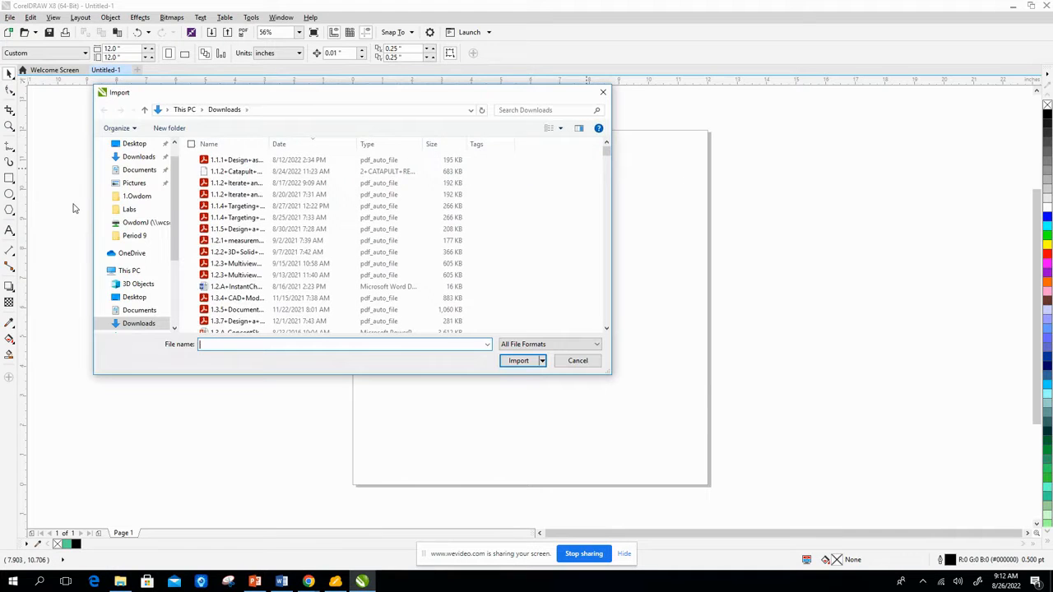
# Import the otter JPG from Downloads, sorting the files by newest date, and place it beside the name about 1.6 inches wide.
pyautogui.click(136, 157)
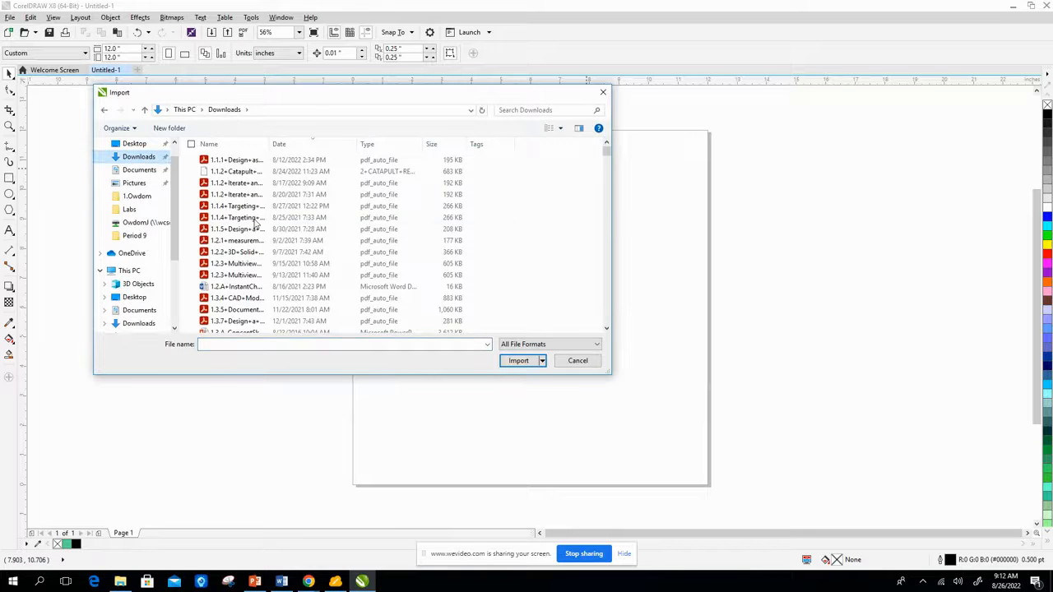
pyautogui.scroll(-4, 261, 230)
pyautogui.scroll(-8, 262, 234)
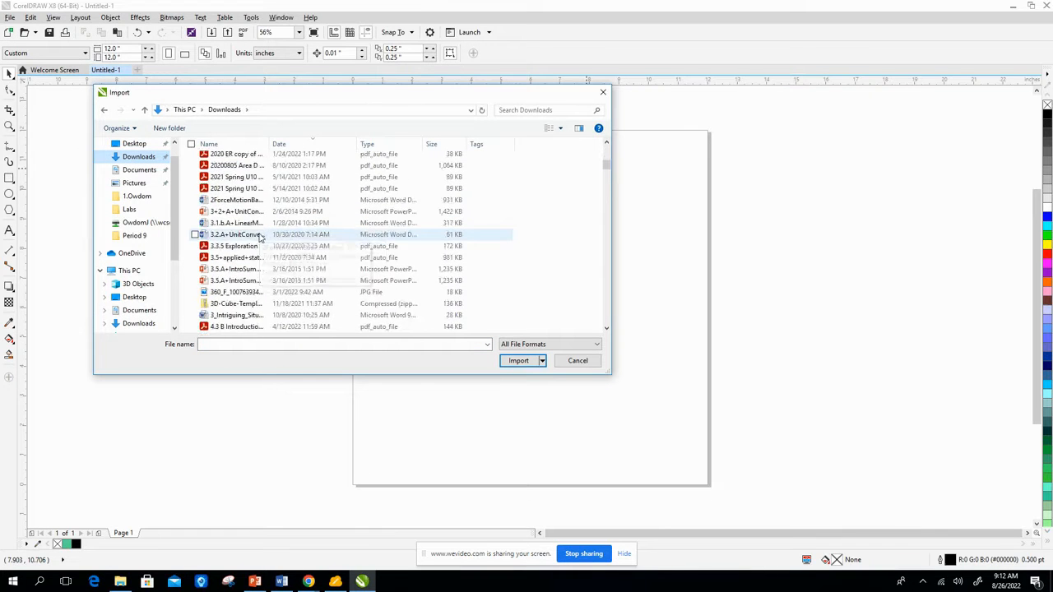
pyautogui.click(292, 144)
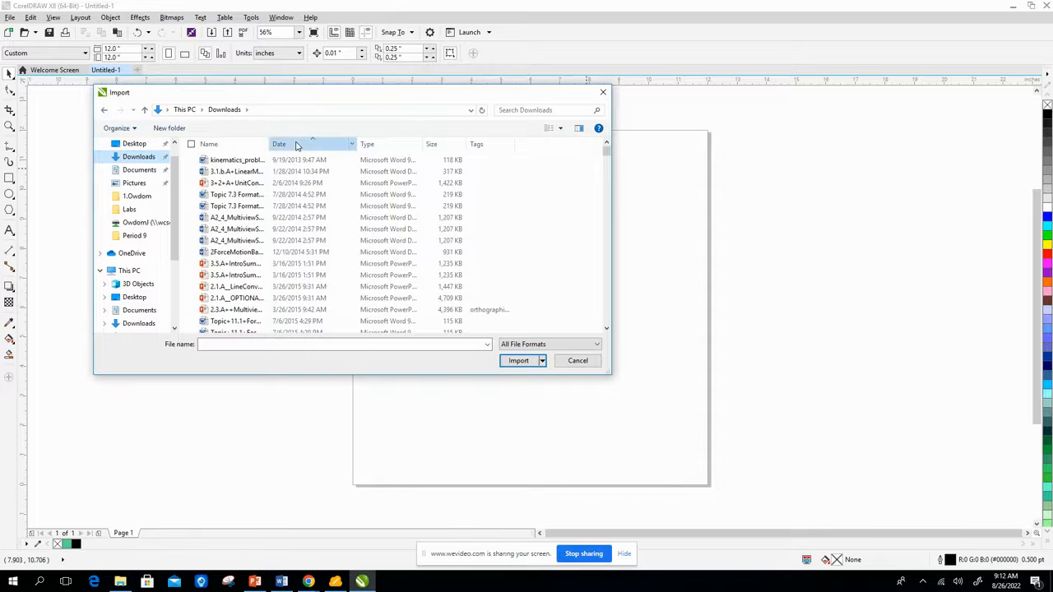
pyautogui.click(298, 144)
pyautogui.click(218, 161)
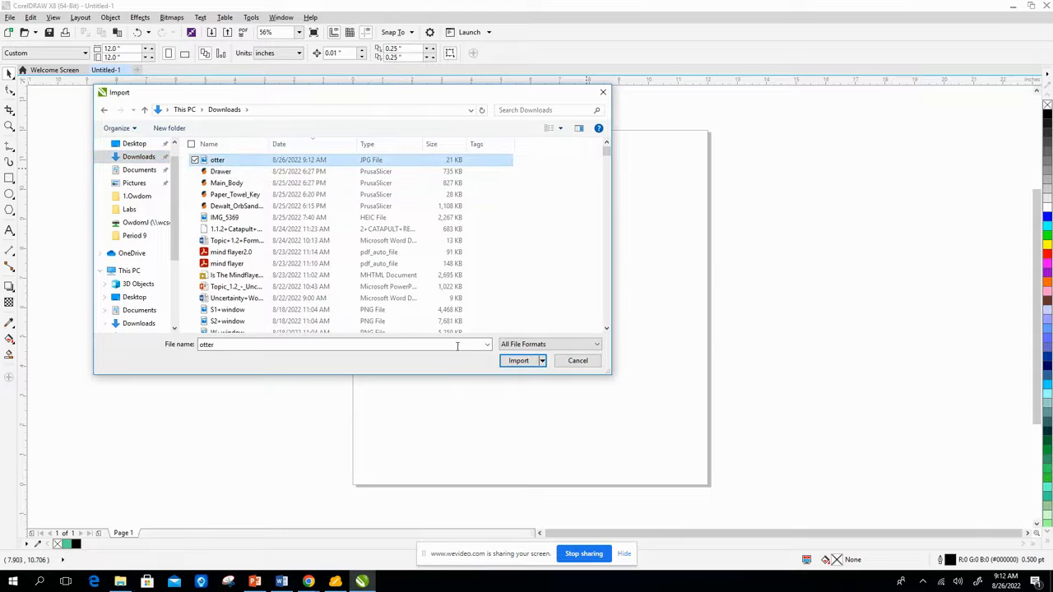
pyautogui.click(515, 362)
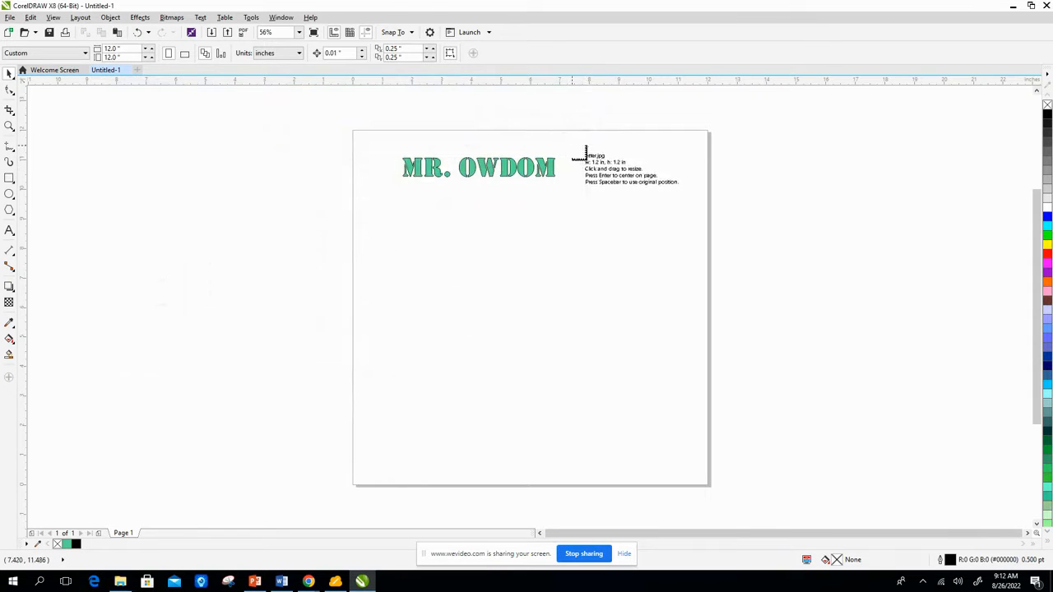
pyautogui.moveTo(573, 147); pyautogui.dragTo(617, 190)
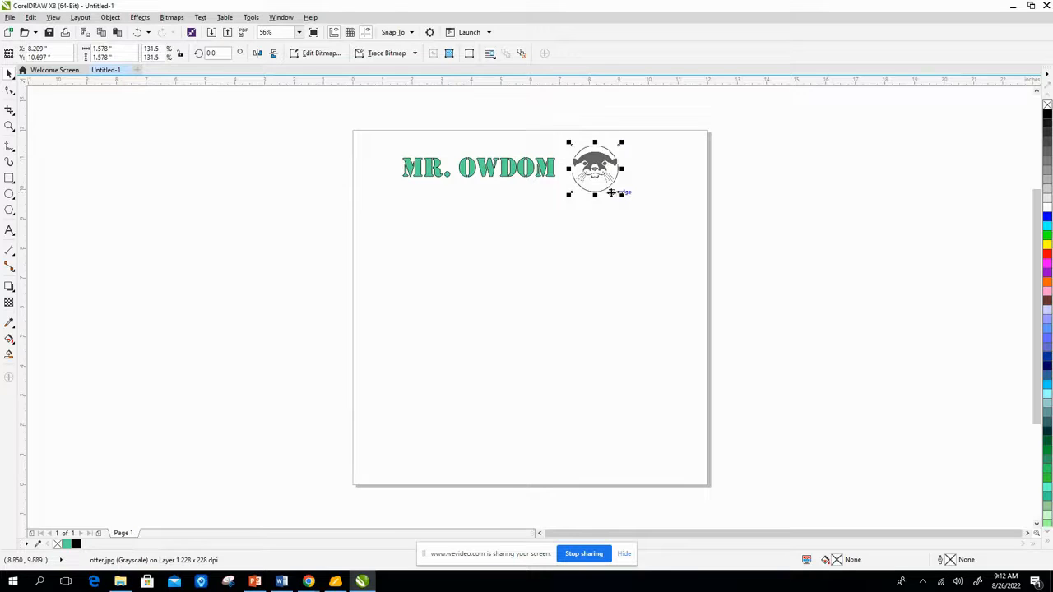
# Select the otter bitmap and start an Outline Trace of it using the Logo preset.
pyautogui.scroll(1, 599, 165)
pyautogui.scroll(1, 611, 170)
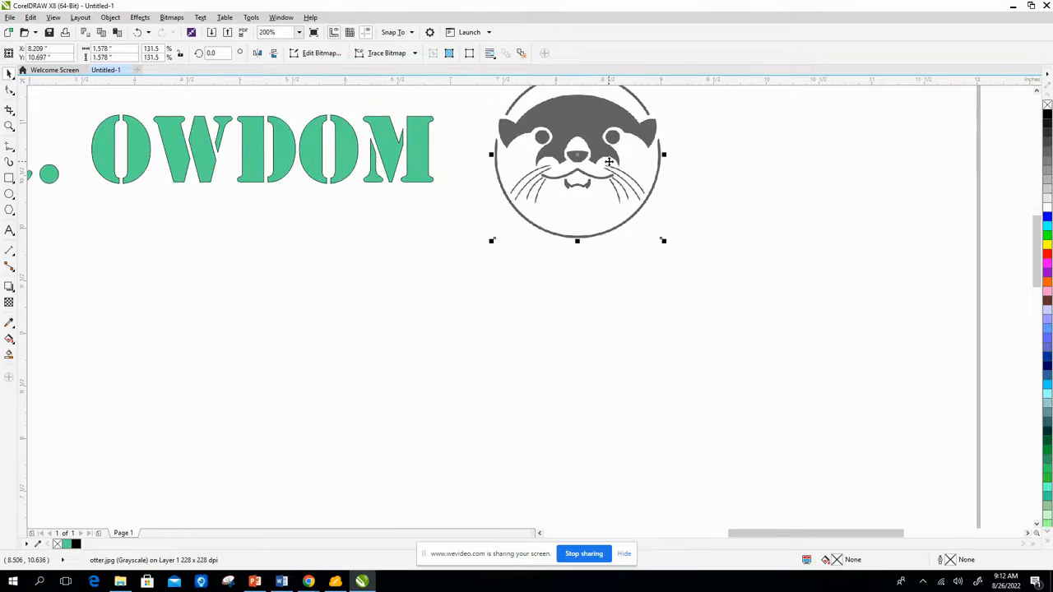
pyautogui.scroll(-1, 601, 156)
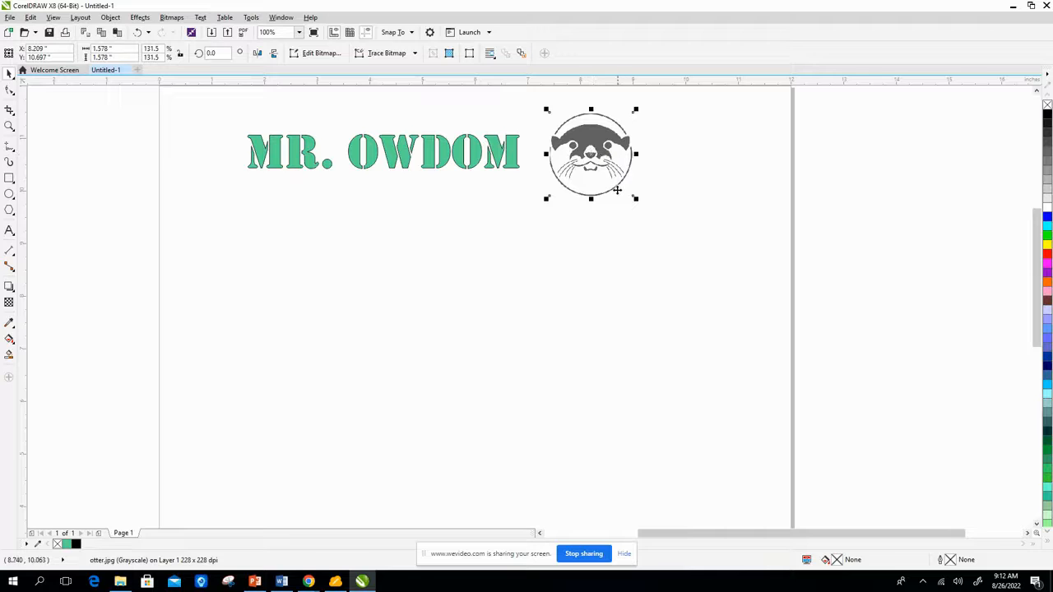
pyautogui.click(575, 155)
pyautogui.click(593, 171)
pyautogui.click(718, 212)
pyautogui.click(598, 167)
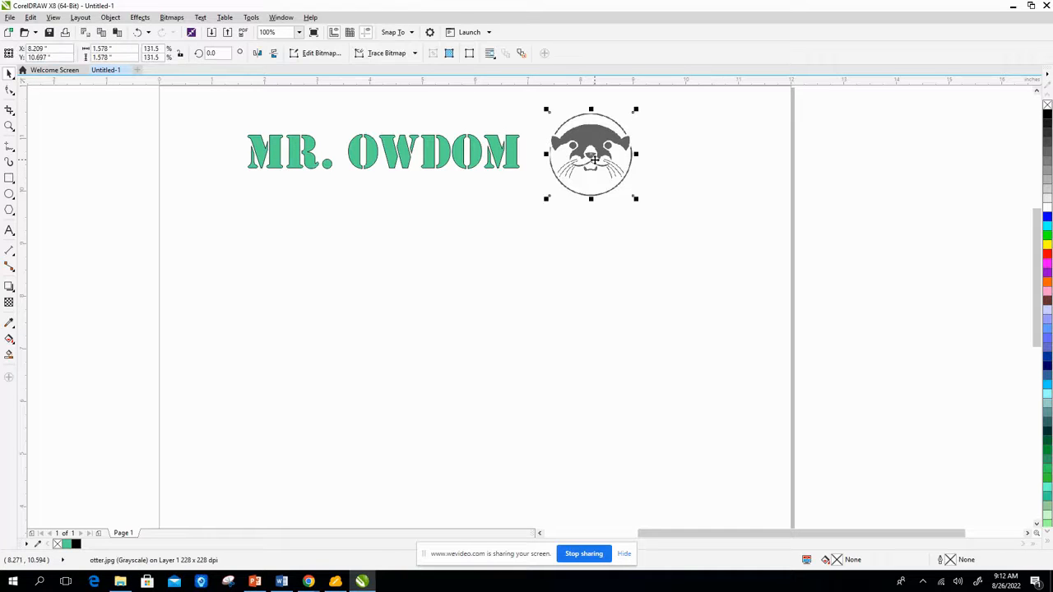
pyautogui.click(389, 56)
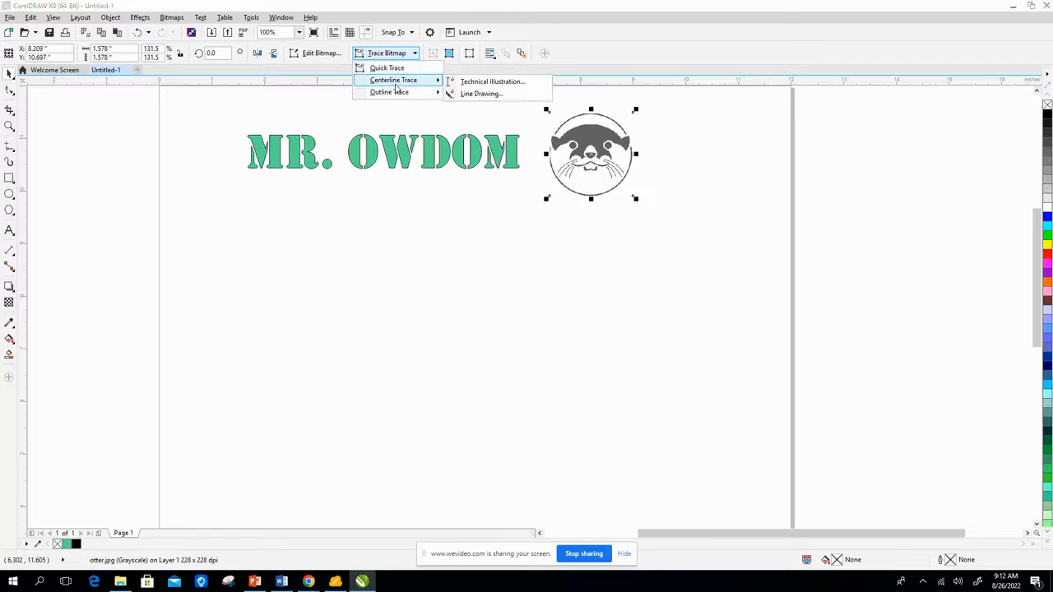
pyautogui.moveTo(399, 96)
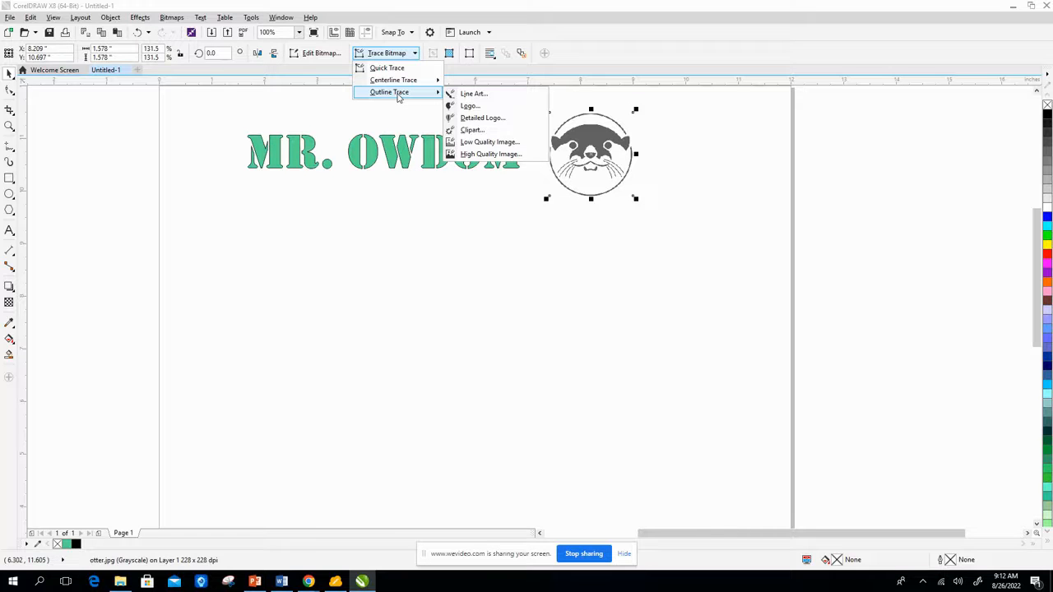
pyautogui.click(483, 110)
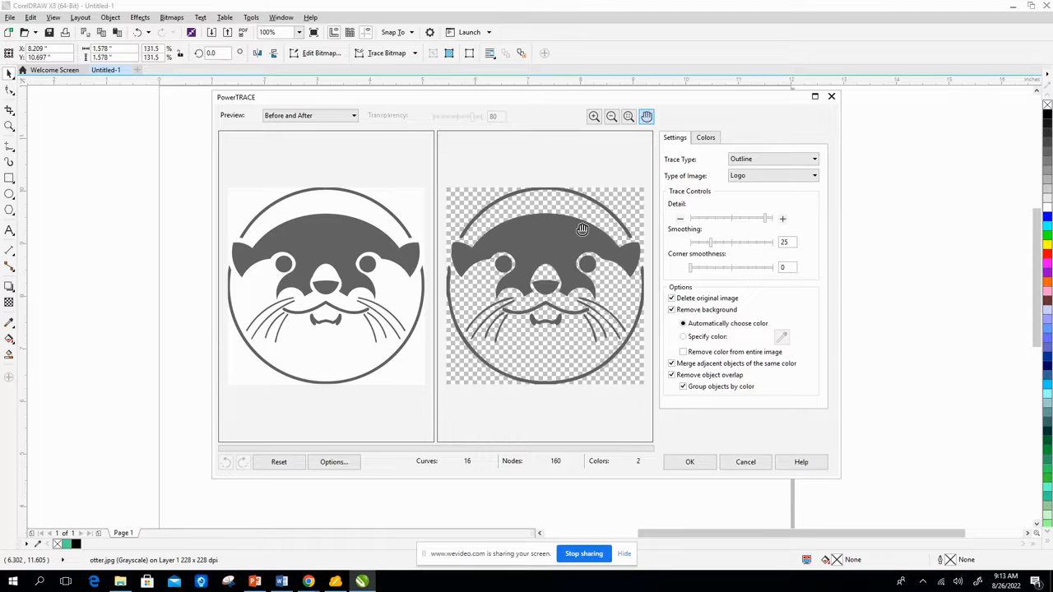
# Try the Detailed logo image type for the trace, and set it to Clipart.
pyautogui.click(802, 174)
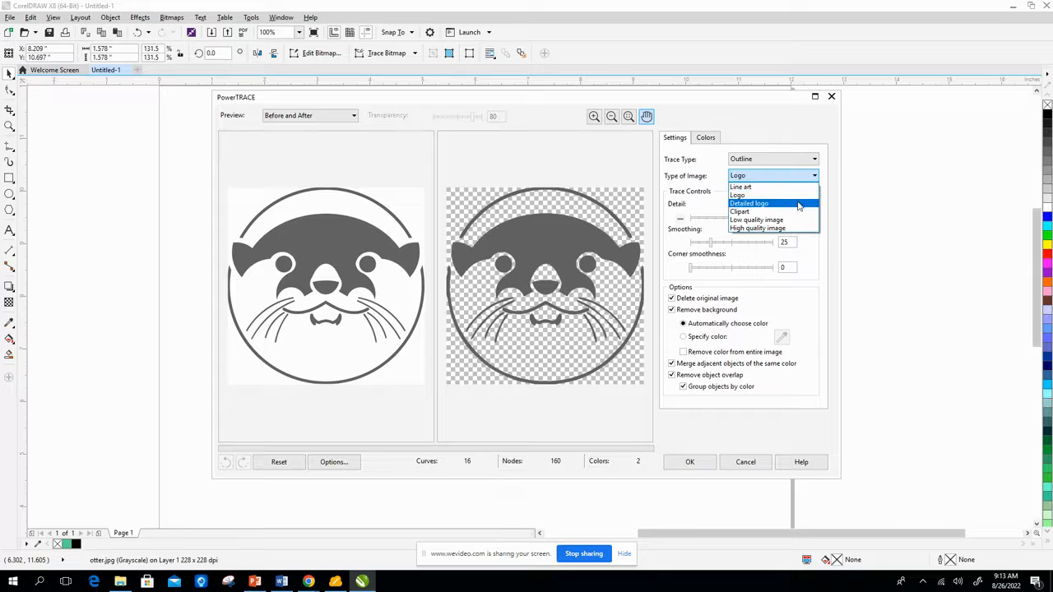
pyautogui.click(798, 203)
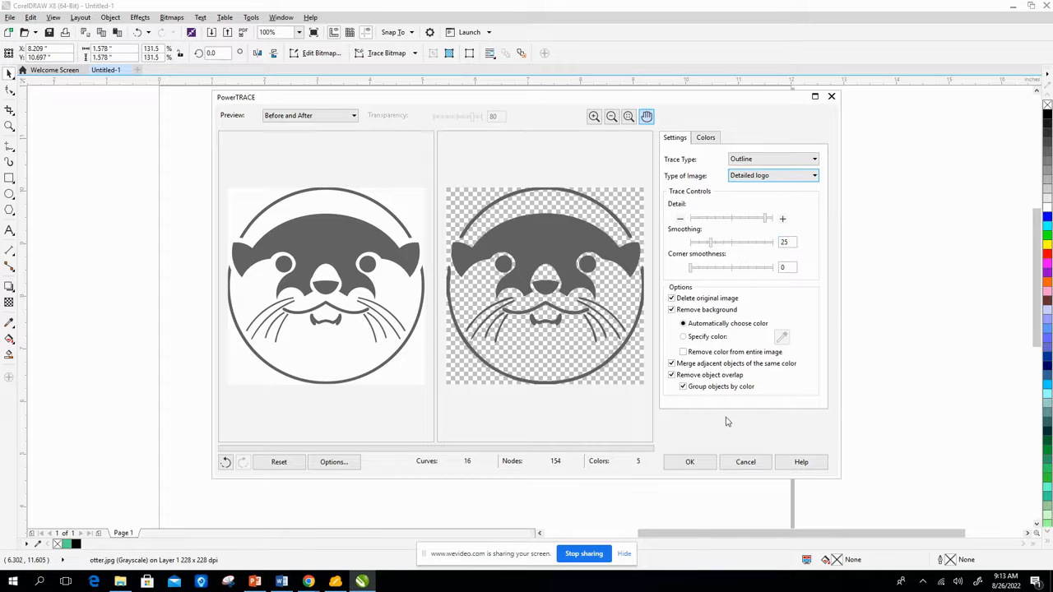
pyautogui.click(804, 176)
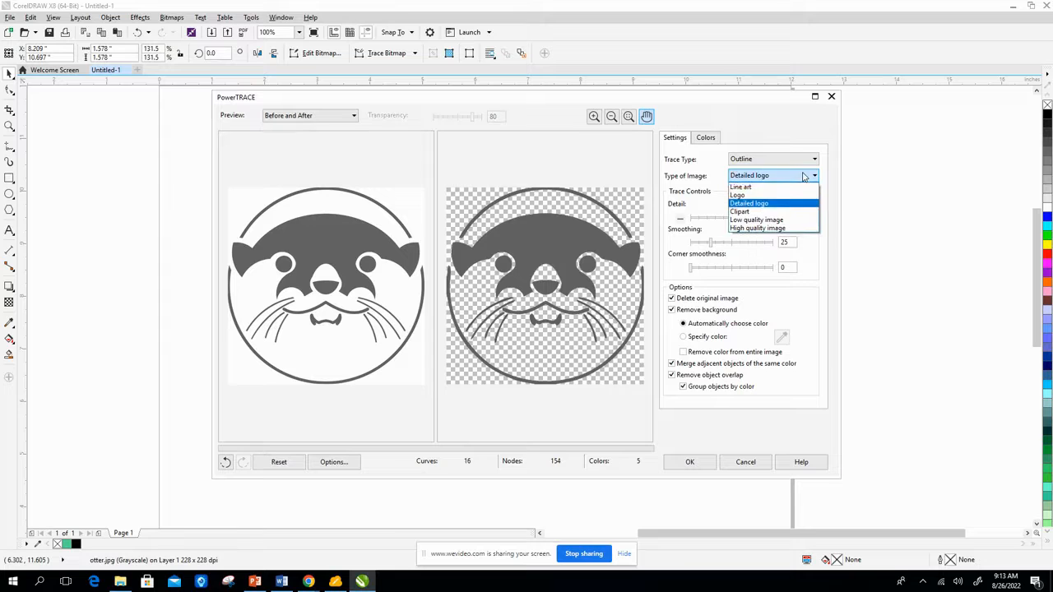
pyautogui.click(786, 211)
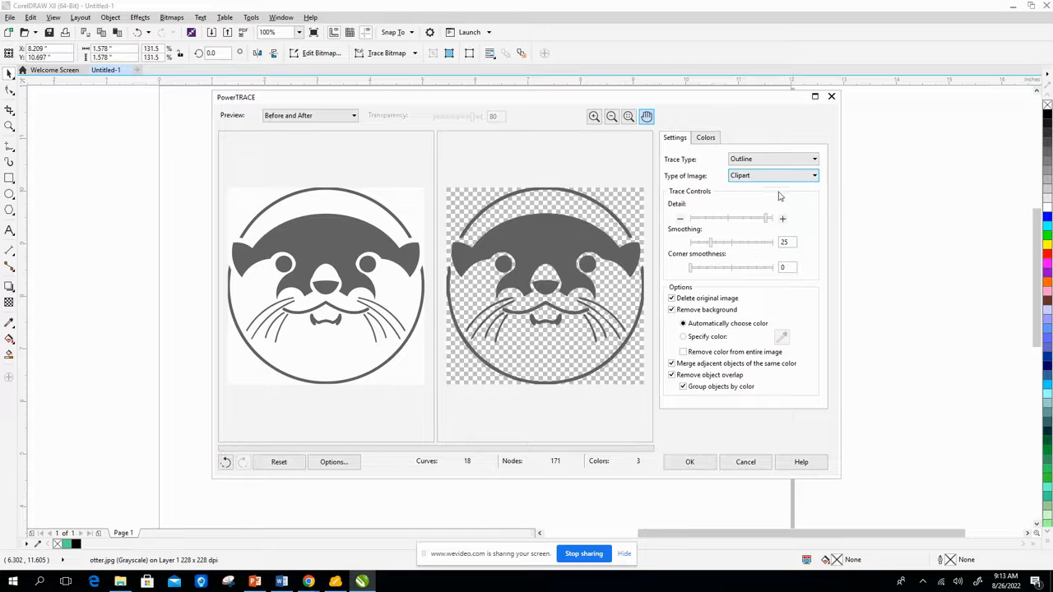
# Switch background removal to a specified color and sample the white areas outside and inside the otter's circle.
pyautogui.click(684, 337)
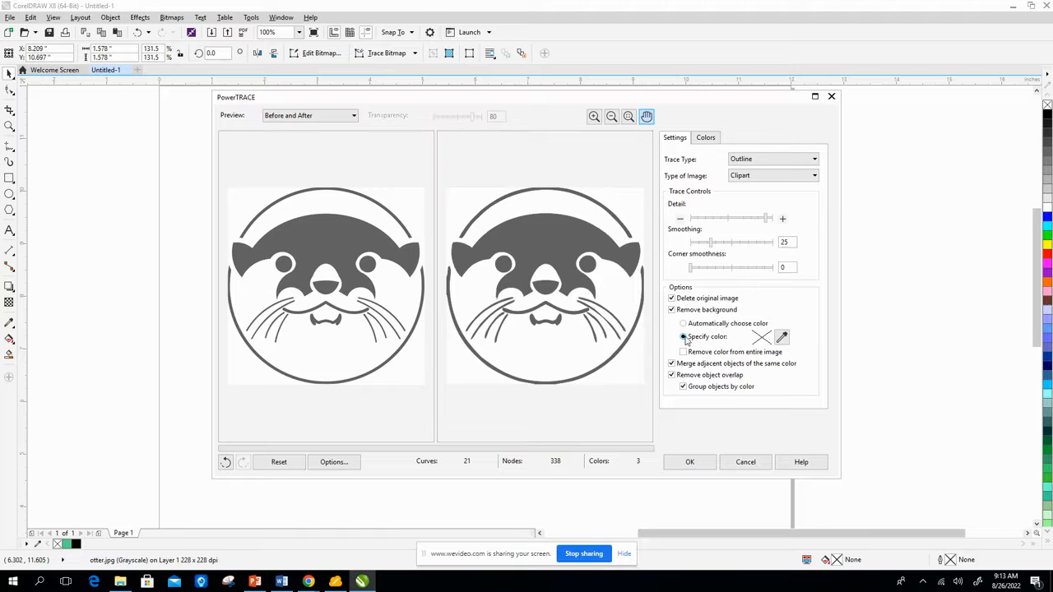
pyautogui.click(780, 339)
pyautogui.click(624, 363)
pyautogui.click(475, 370)
pyautogui.click(636, 370)
pyautogui.click(470, 366)
pyautogui.click(637, 366)
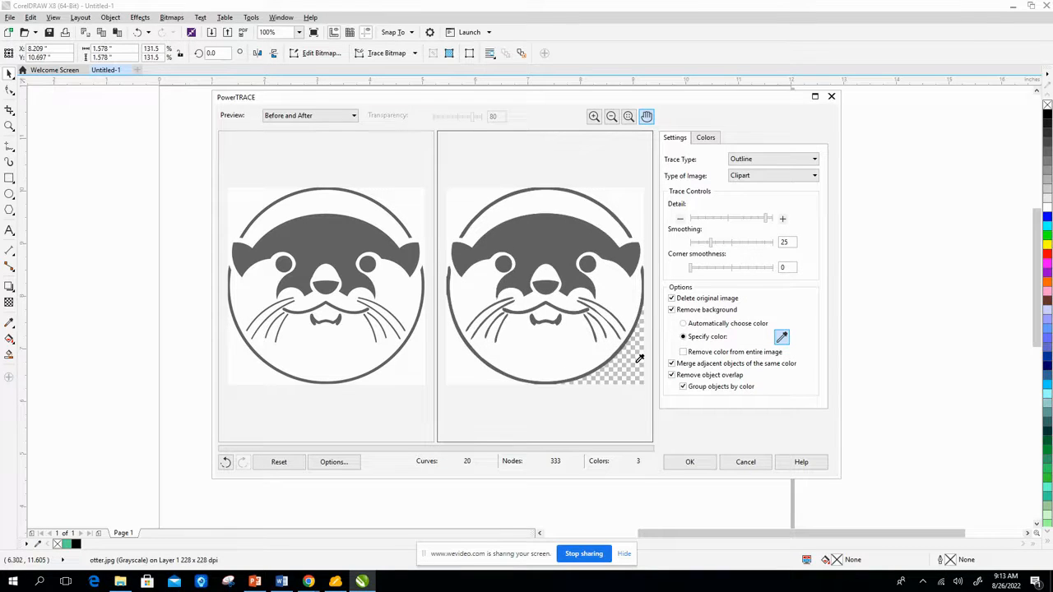
pyautogui.click(469, 368)
pyautogui.click(535, 360)
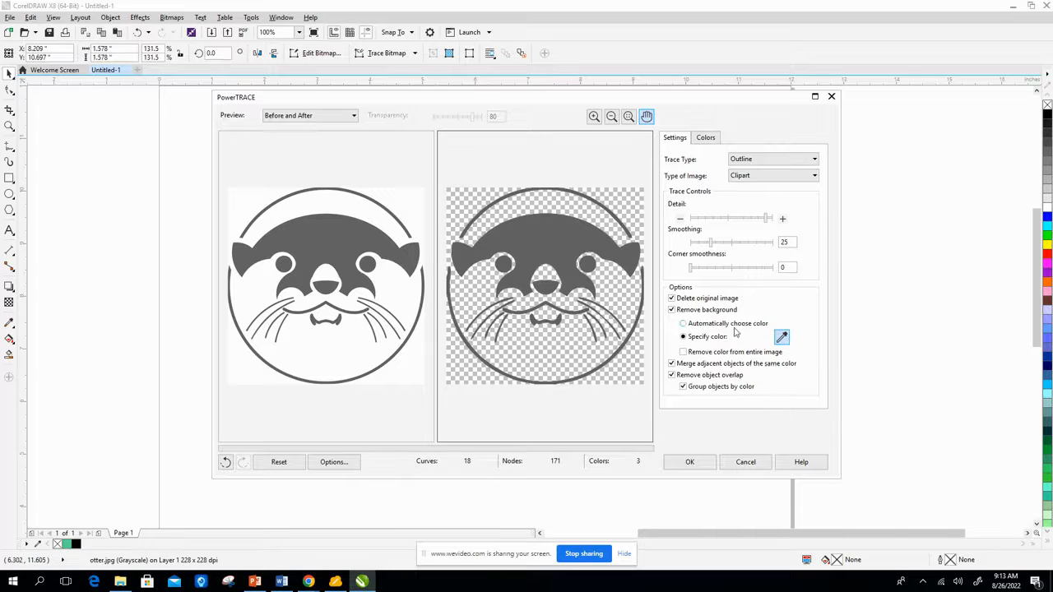
# Enable removing the color from the entire image and apply the trace to the otter.
pyautogui.click(683, 352)
pyautogui.click(690, 463)
pyautogui.click(595, 276)
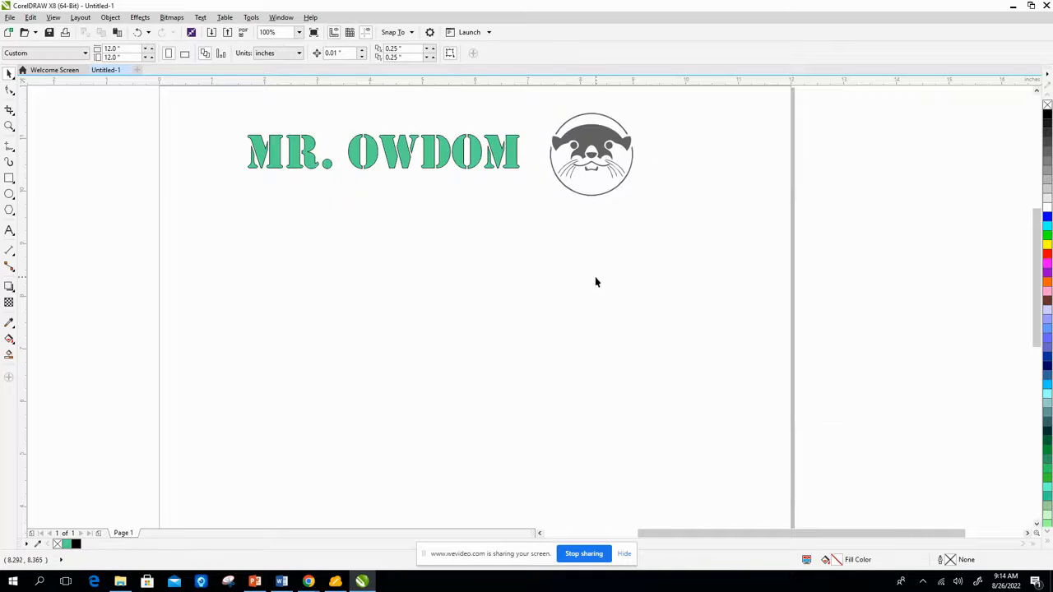
# Move the traced otter group closer to the end of the name and deselect it.
pyautogui.click(603, 156)
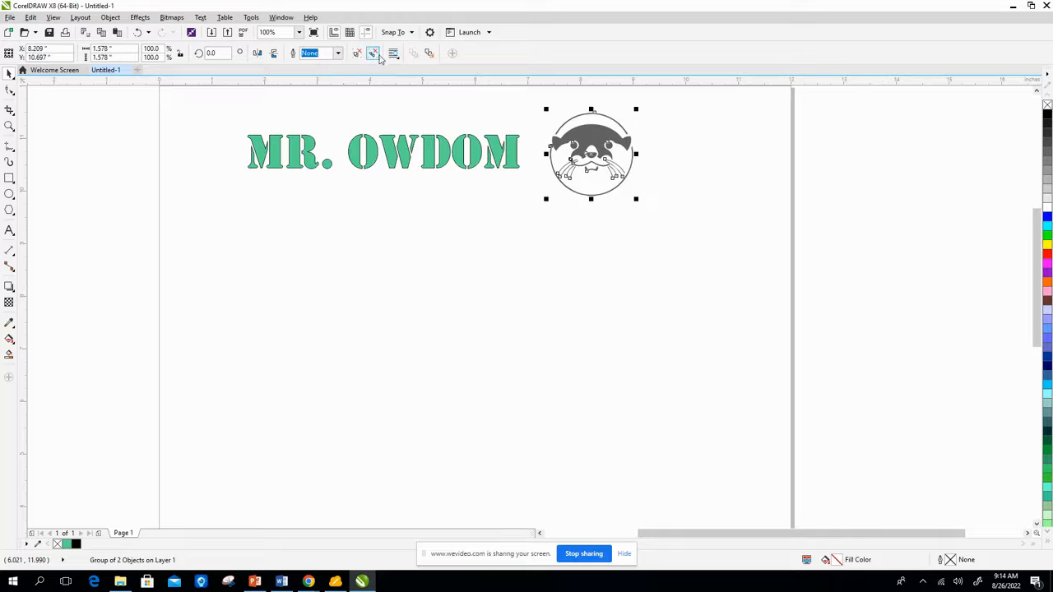
pyautogui.moveTo(601, 133); pyautogui.dragTo(574, 140)
pyautogui.click(664, 202)
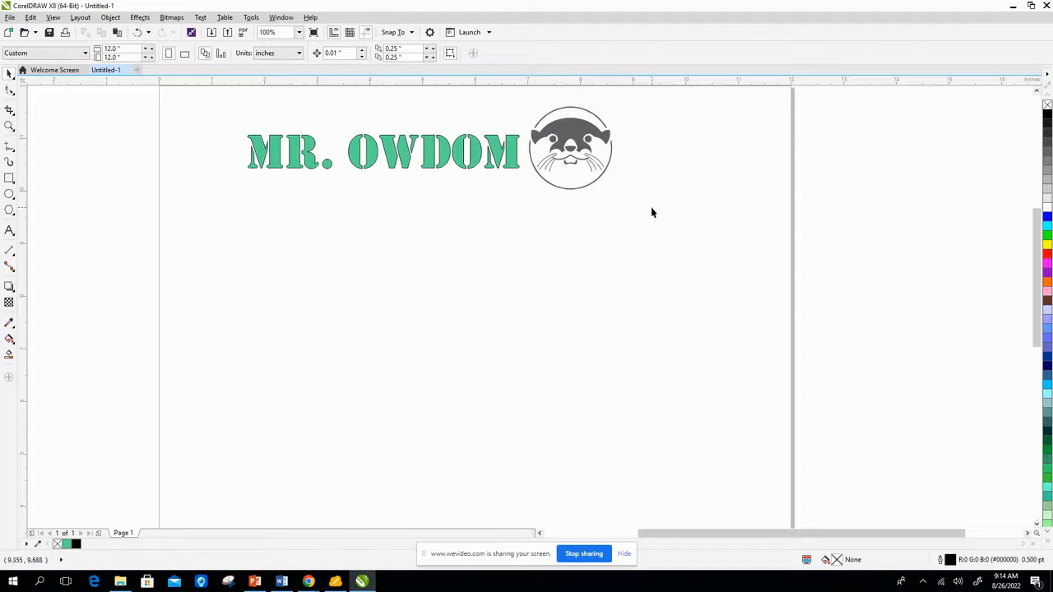
# Draw a rectangle below the name and set its size to 8 inches wide by 2 inches high.
pyautogui.click(9, 179)
pyautogui.moveTo(195, 230); pyautogui.dragTo(573, 340)
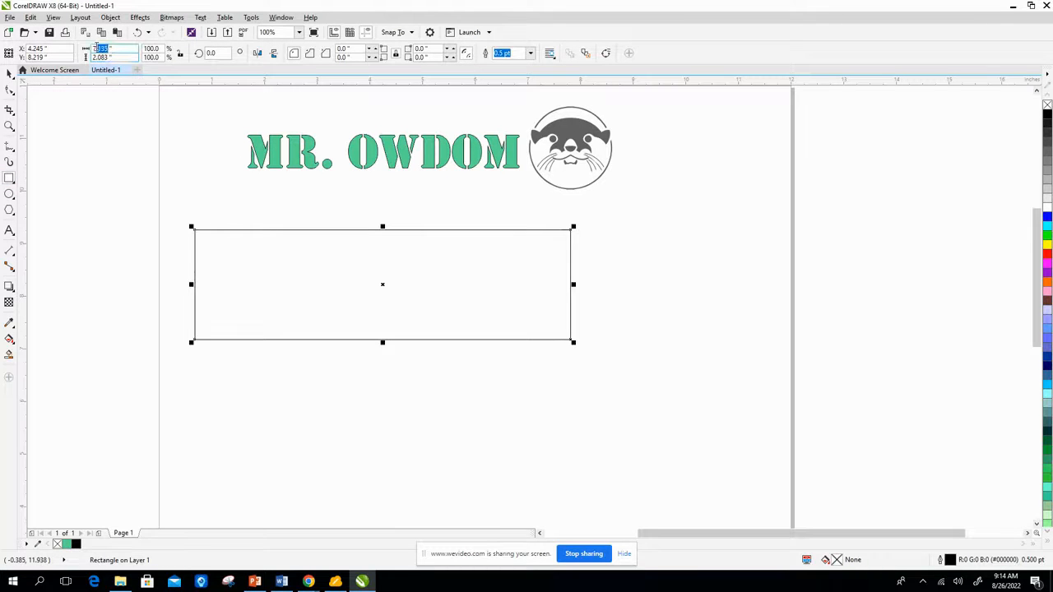
pyautogui.write('8')
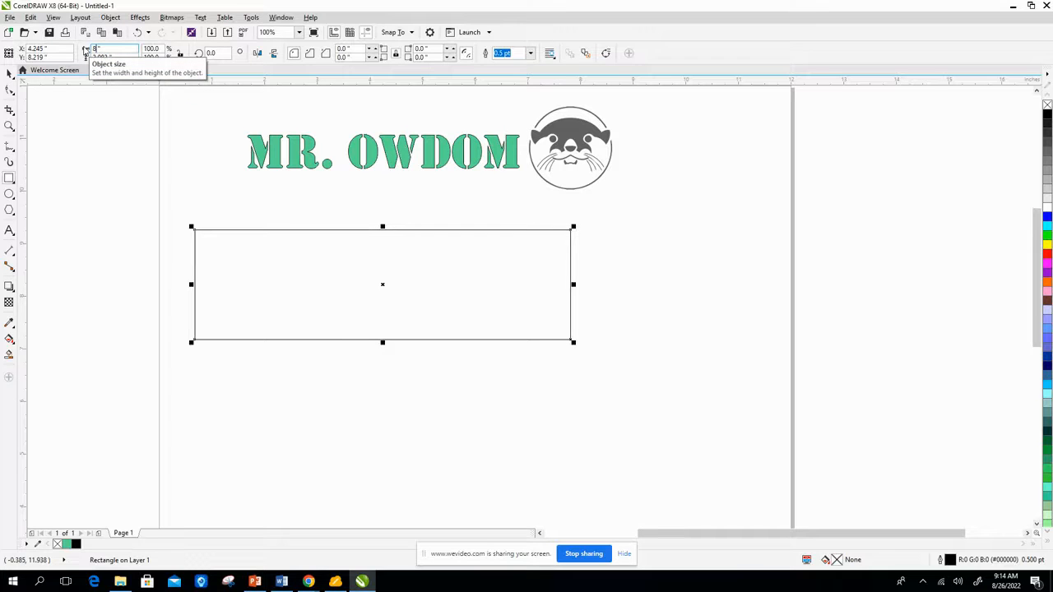
pyautogui.press('Tab')
pyautogui.write('2')
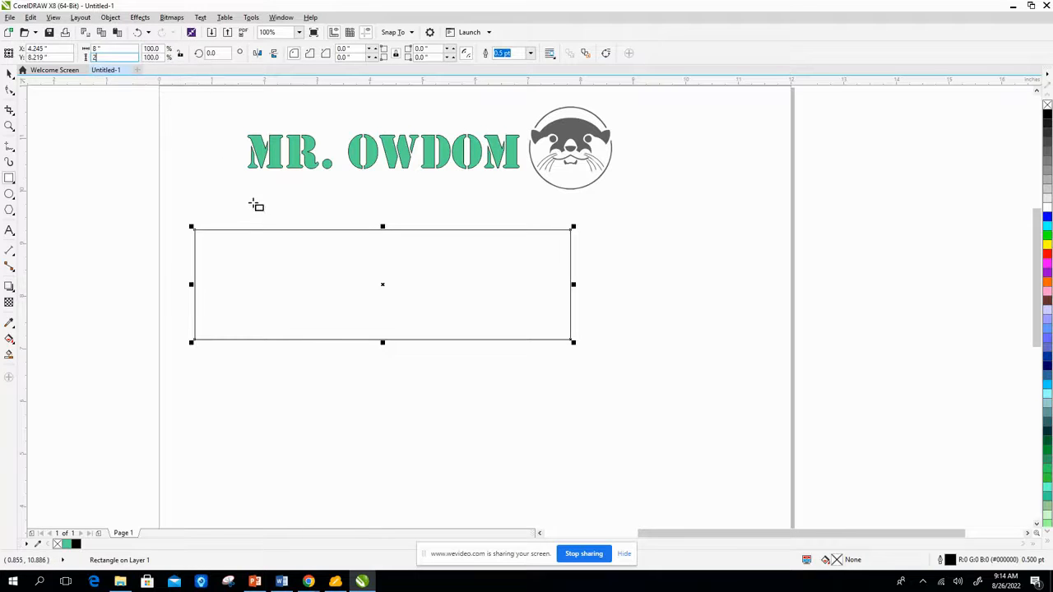
pyautogui.press('Return')
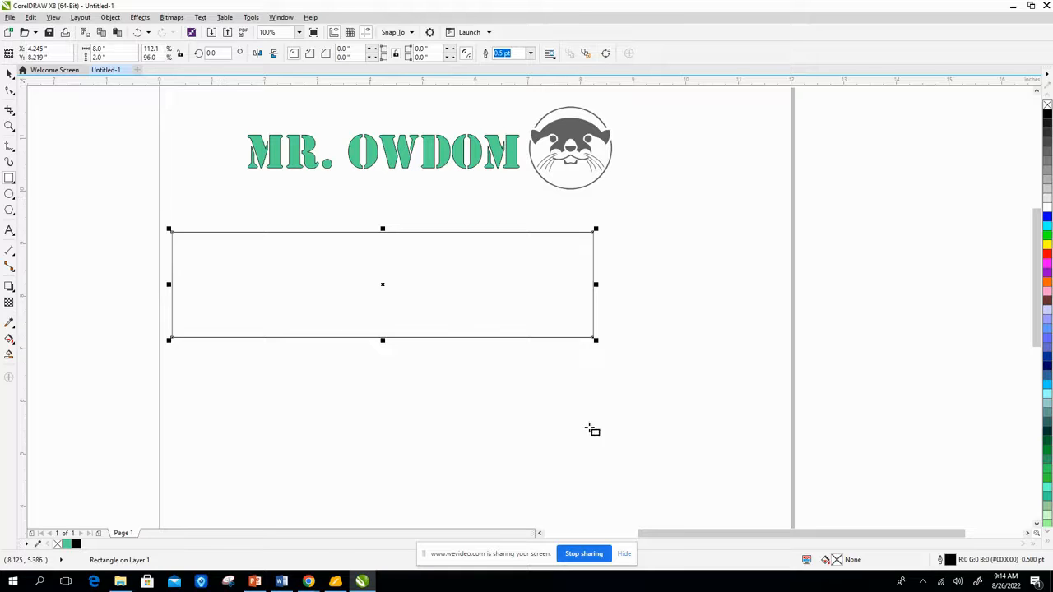
# Set the rectangle's outline width to Hairline and deselect it.
pyautogui.doubleClick(950, 560)
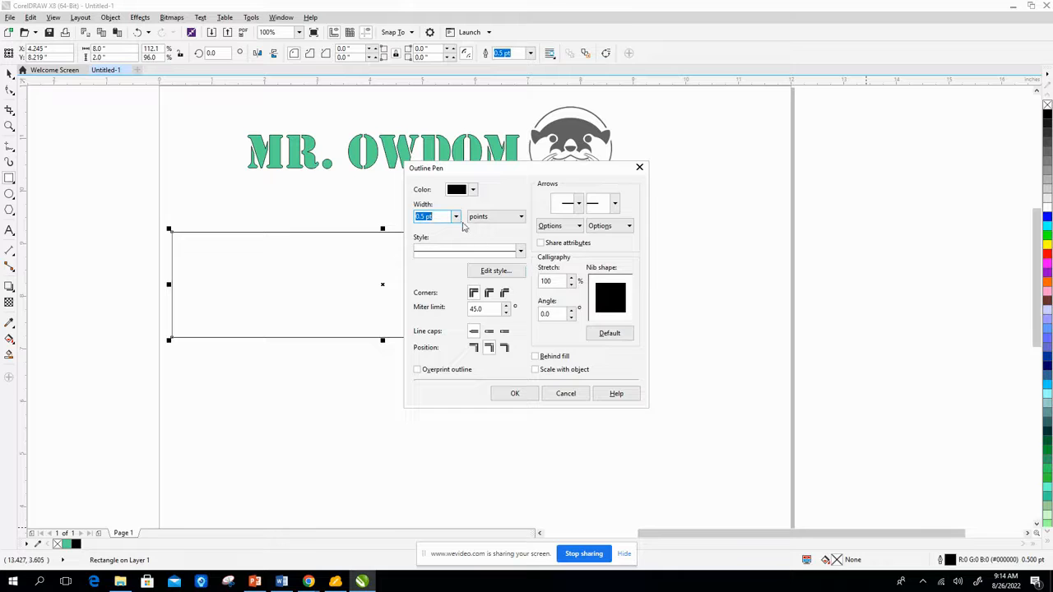
pyautogui.click(455, 216)
pyautogui.click(428, 229)
pyautogui.click(514, 395)
pyautogui.click(530, 421)
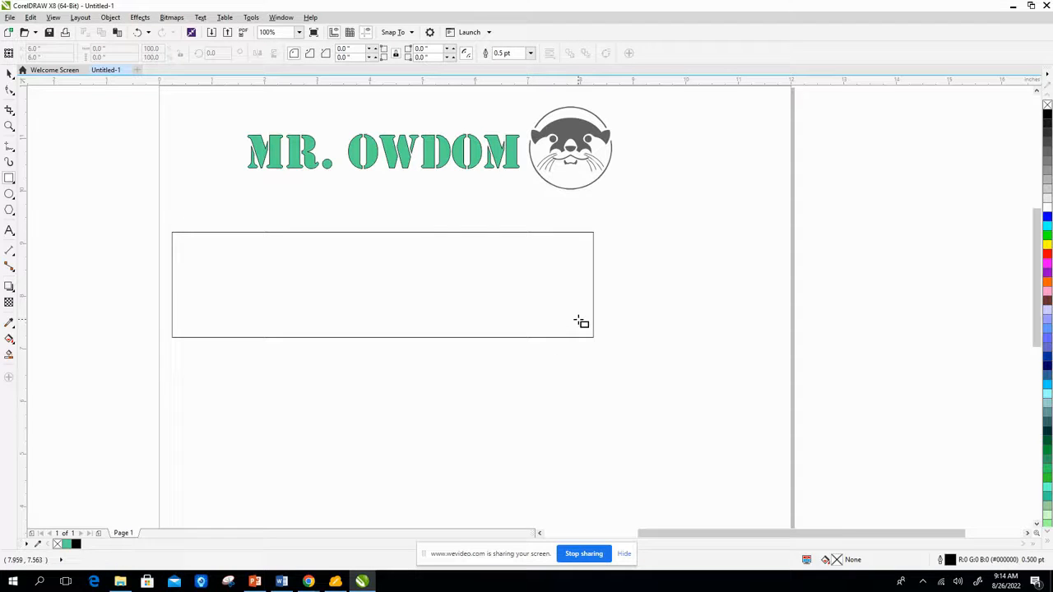
# Move the rectangle up so that it frames the name and overlaps the otter.
pyautogui.click(12, 76)
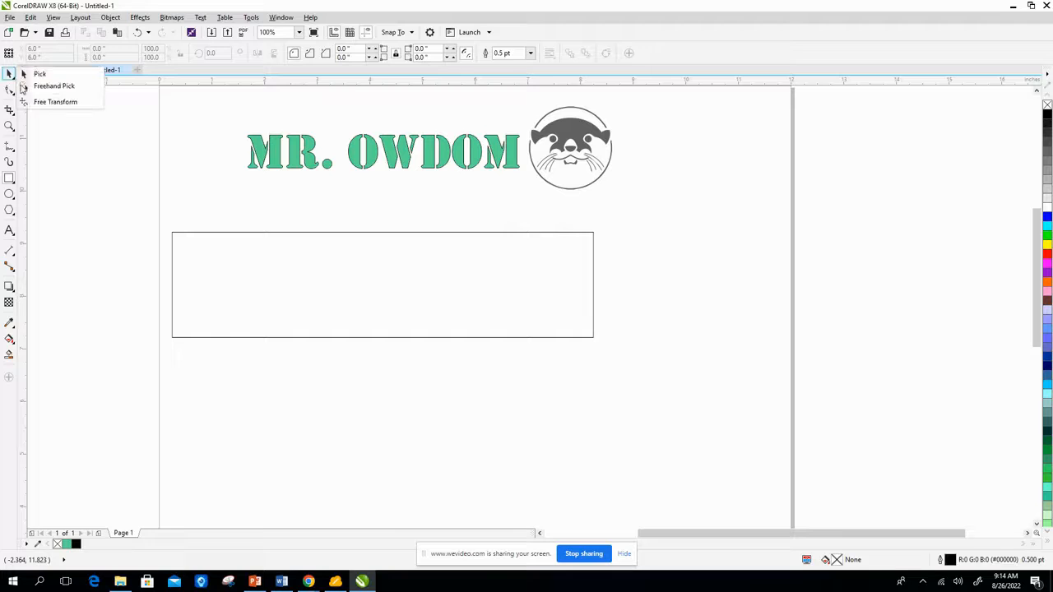
pyautogui.click(247, 224)
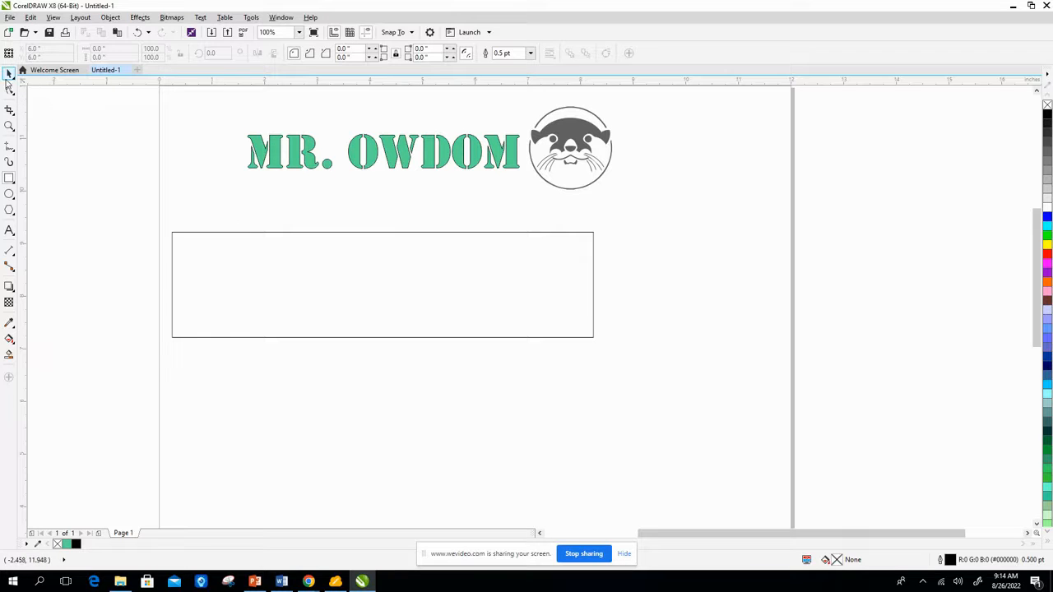
pyautogui.click(9, 73)
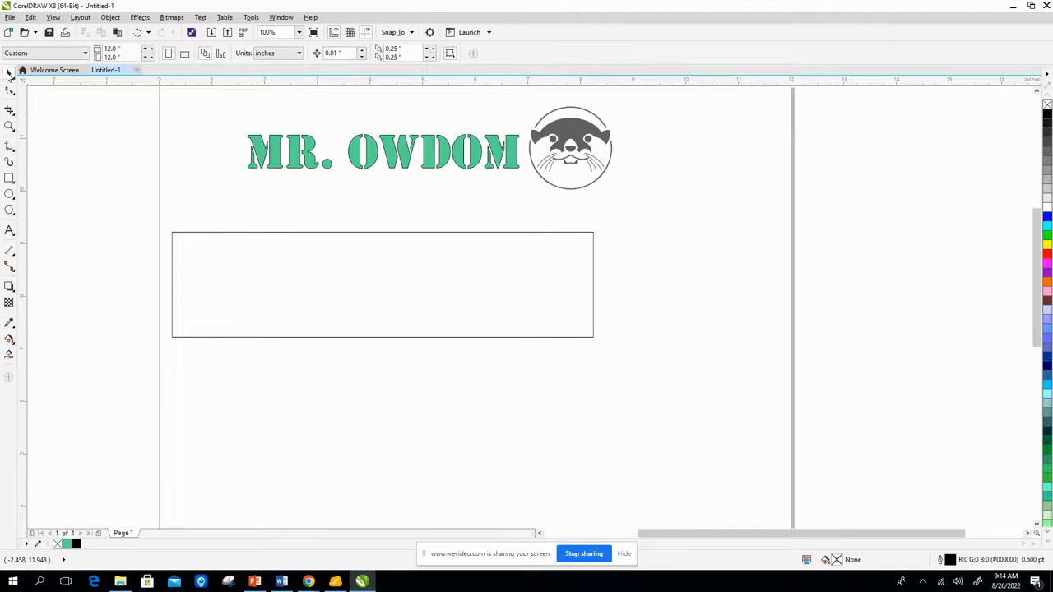
pyautogui.click(256, 232)
pyautogui.moveTo(324, 289); pyautogui.dragTo(332, 155)
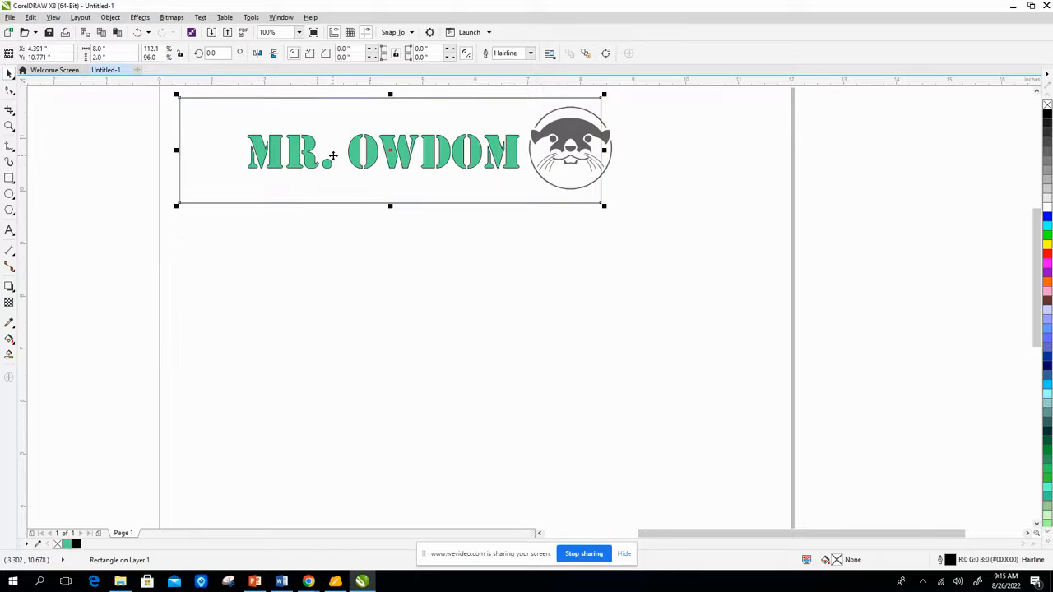
pyautogui.click(274, 164)
pyautogui.click(307, 253)
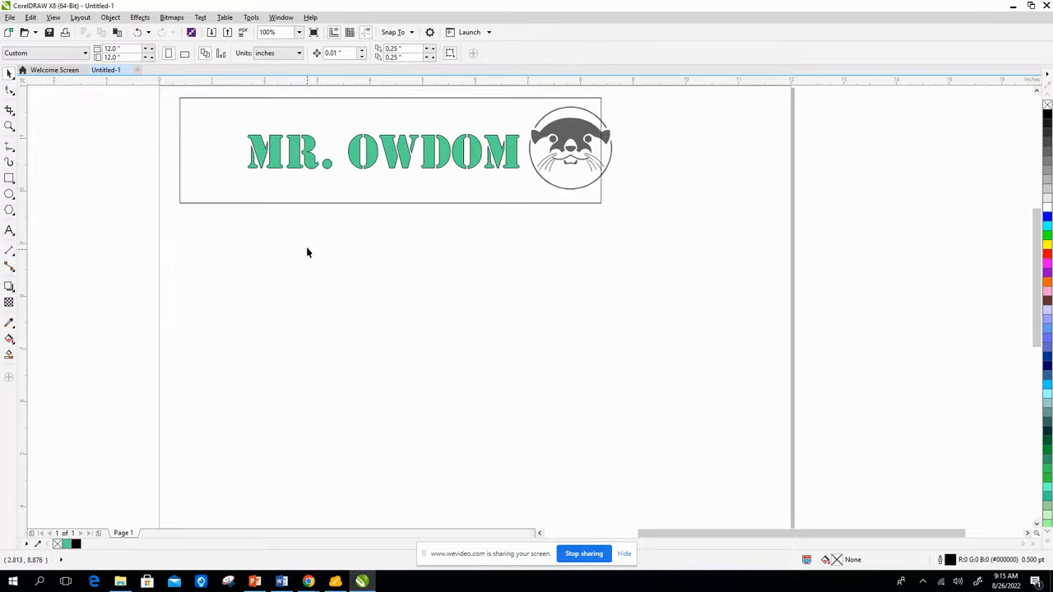
# Shift the name text and the traced otter left so both fit inside the rectangle.
pyautogui.click(280, 168)
pyautogui.moveTo(280, 168); pyautogui.dragTo(230, 166)
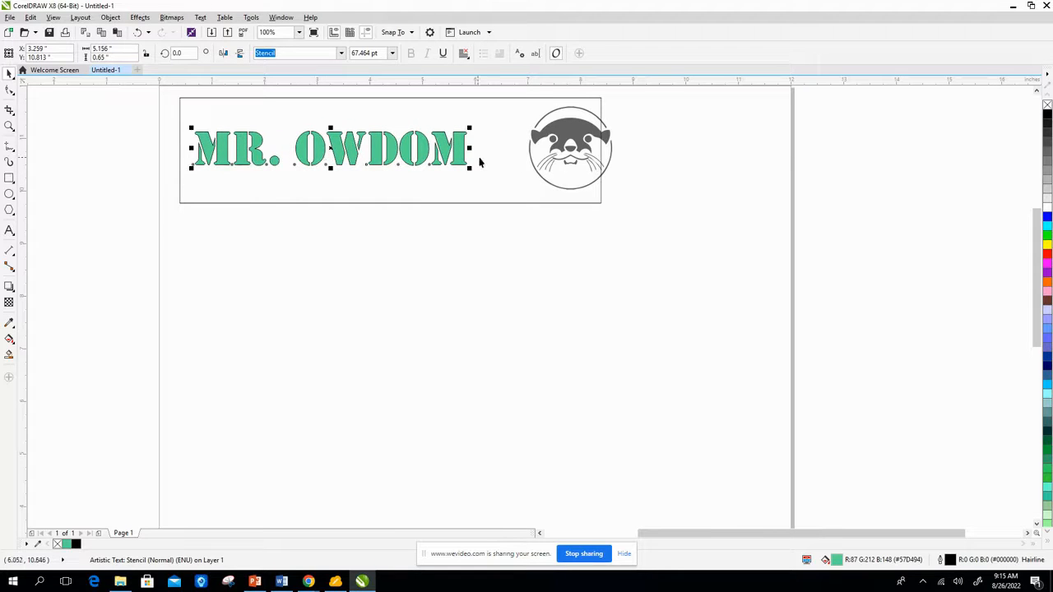
pyautogui.click(530, 161)
pyautogui.moveTo(531, 160); pyautogui.dragTo(504, 171)
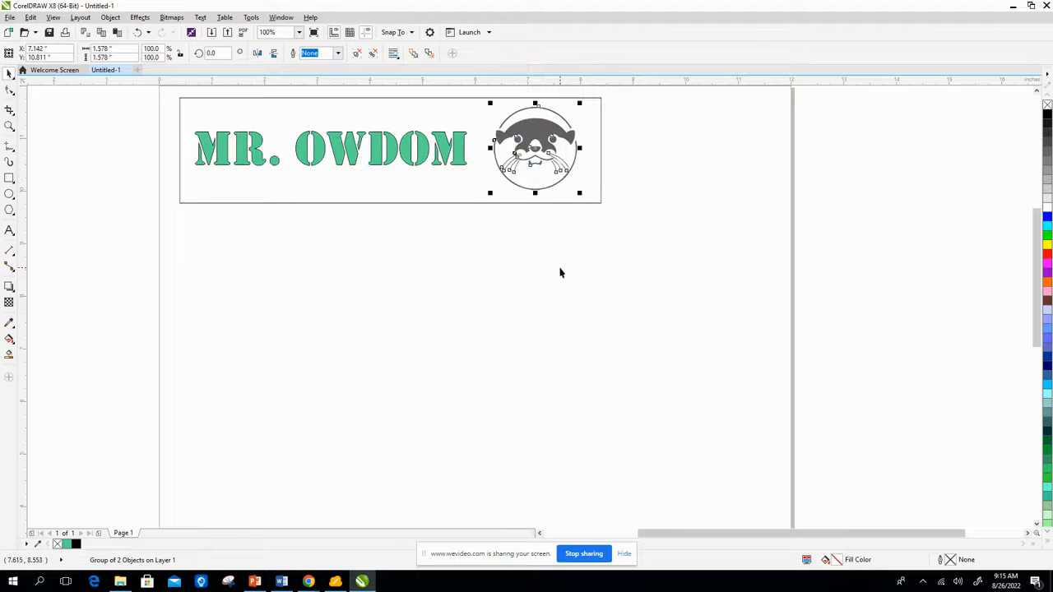
# Give the traced otter a Hairline outline using the Outline Pen settings.
pyautogui.click(560, 267)
pyautogui.click(549, 159)
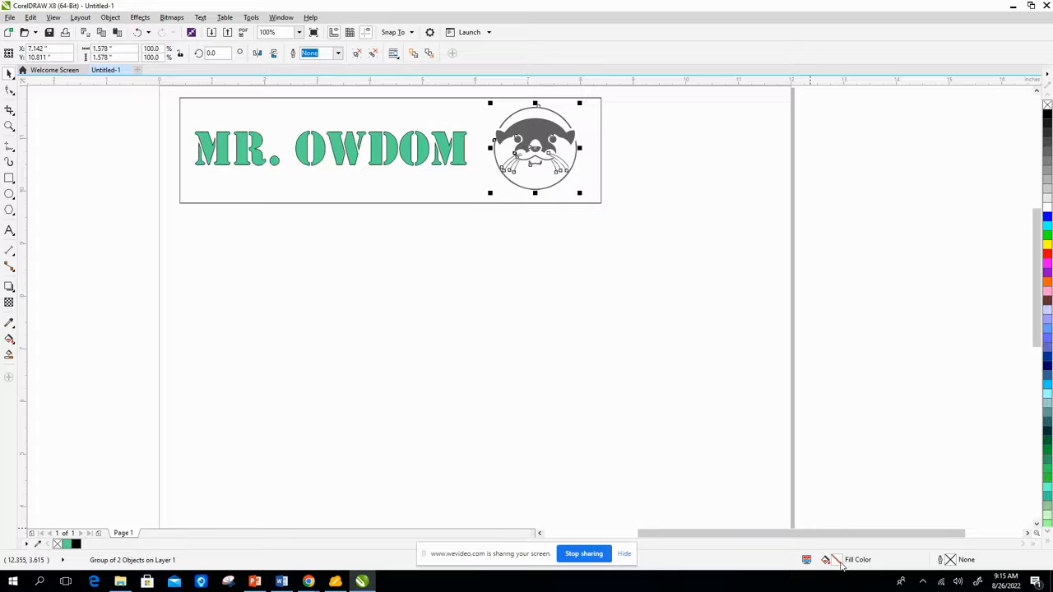
pyautogui.doubleClick(950, 560)
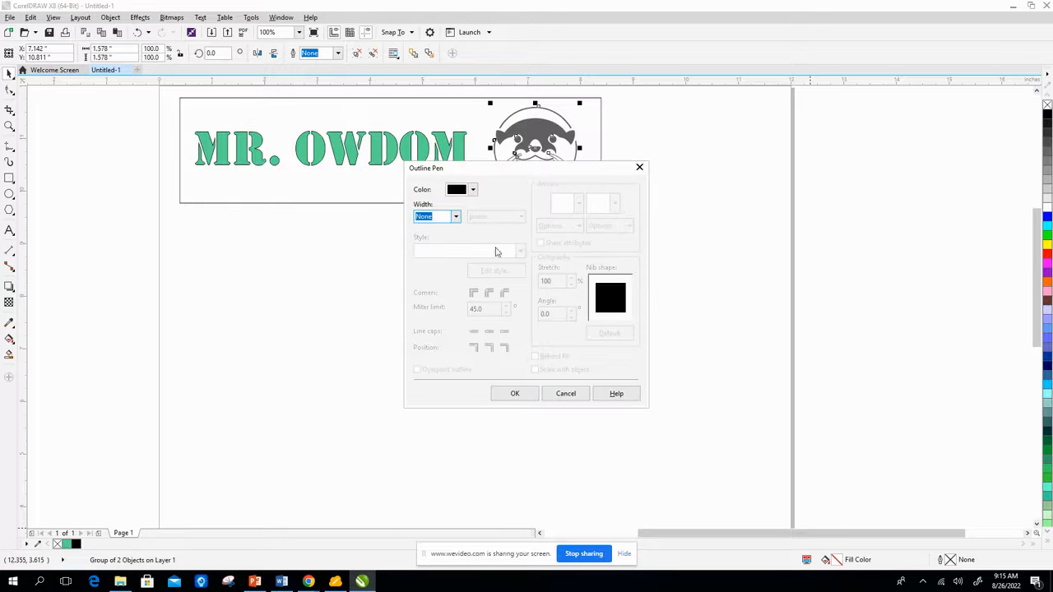
pyautogui.click(455, 217)
pyautogui.click(448, 237)
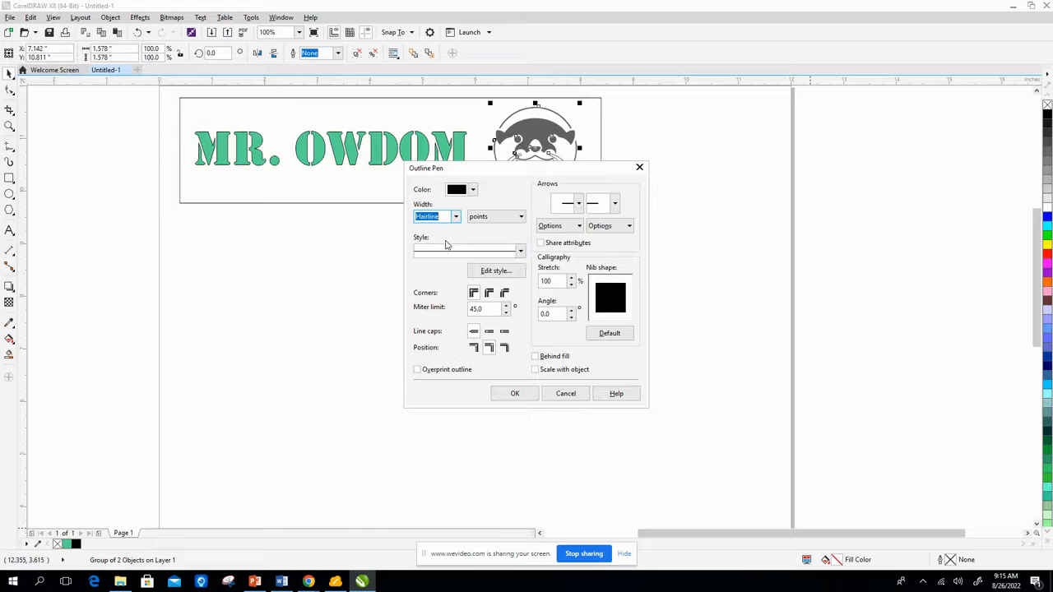
pyautogui.click(514, 394)
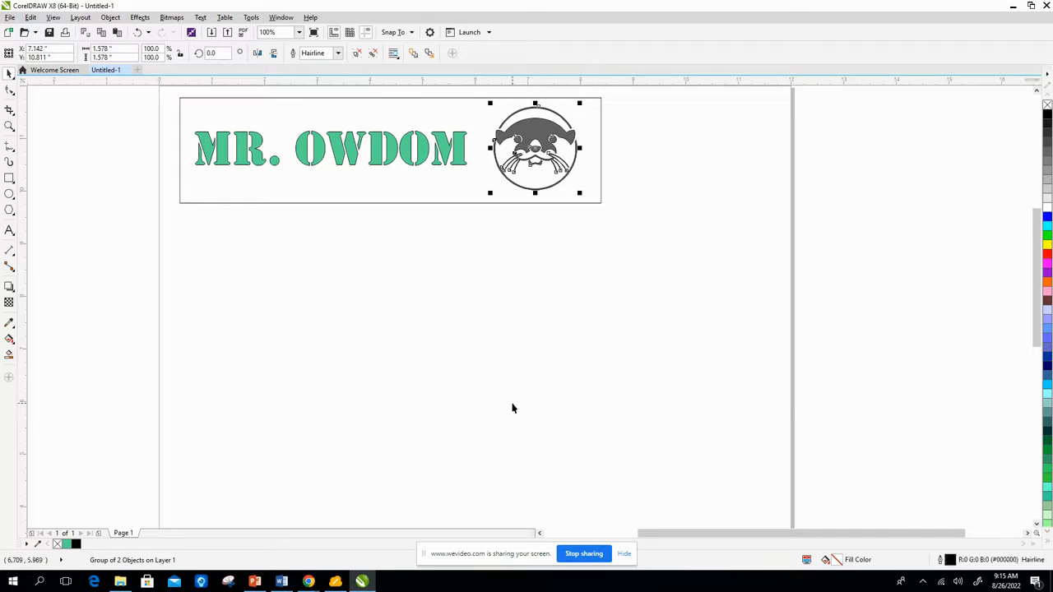
# Remove the gray fill from the traced otter by setting it to No fill.
pyautogui.doubleClick(839, 563)
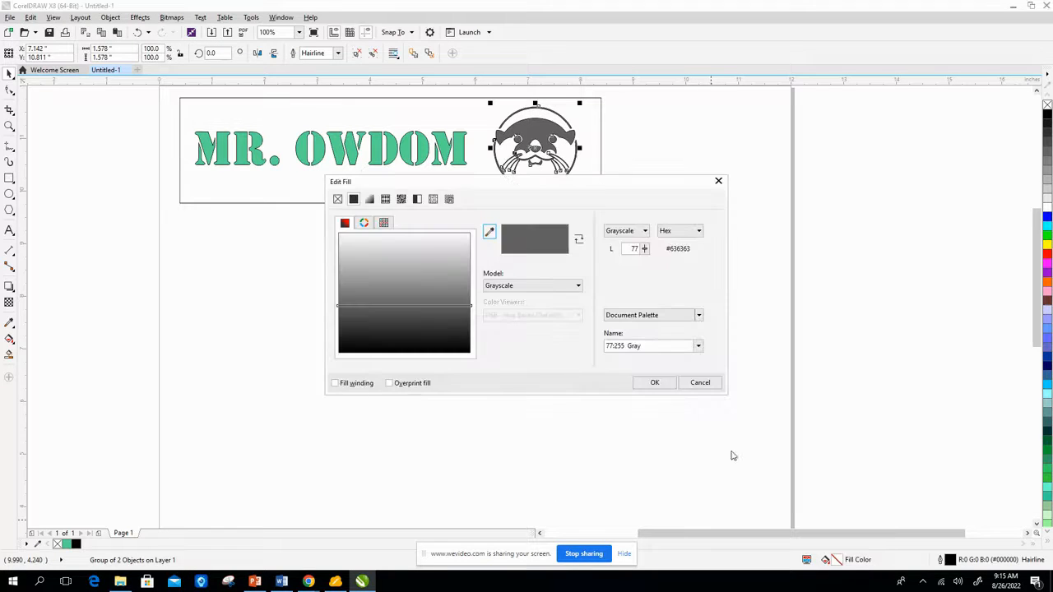
pyautogui.click(338, 200)
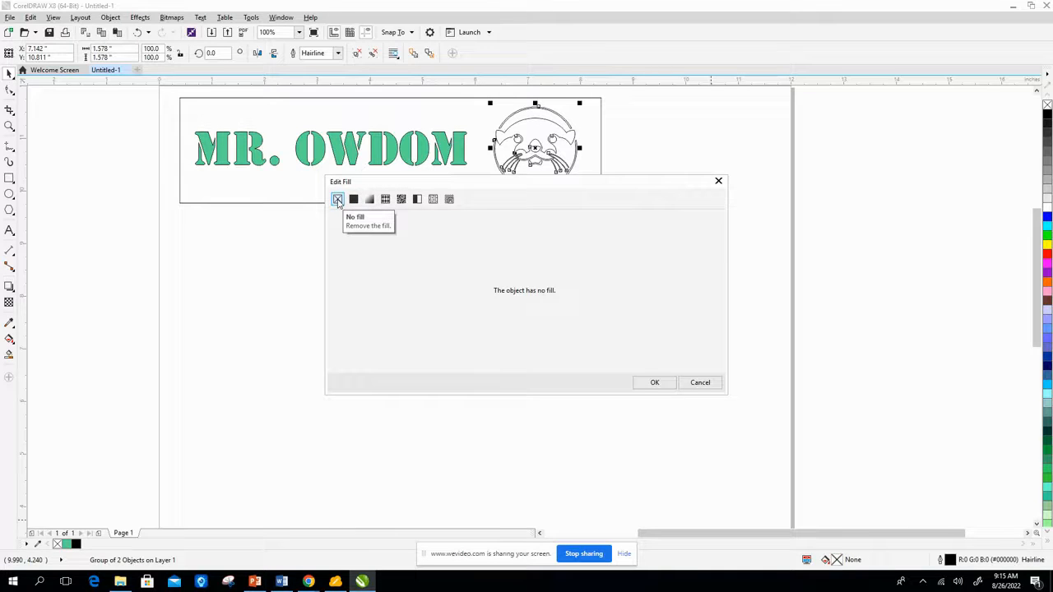
pyautogui.click(655, 383)
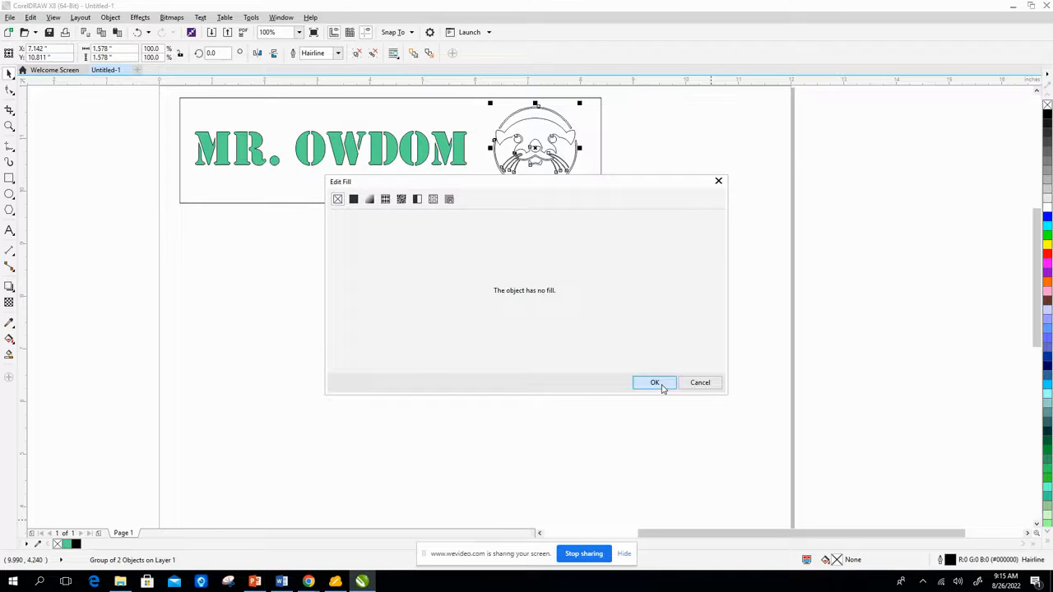
# Examine the otter's whiskers, face and circle outlines up close, and view the whole nameplate.
pyautogui.scroll(4, 535, 175)
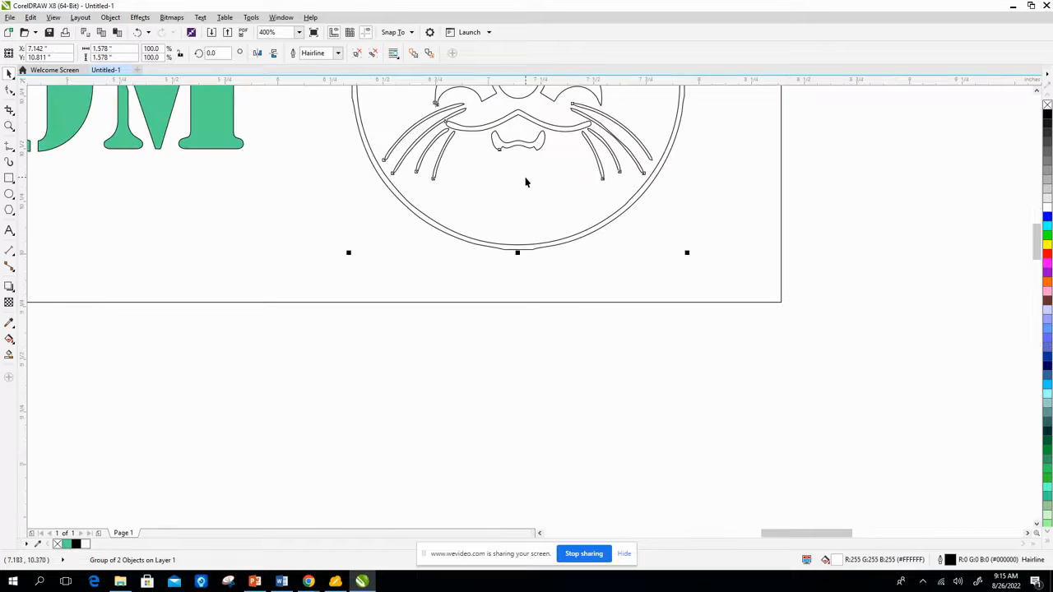
pyautogui.click(526, 170)
pyautogui.scroll(-2, 524, 172)
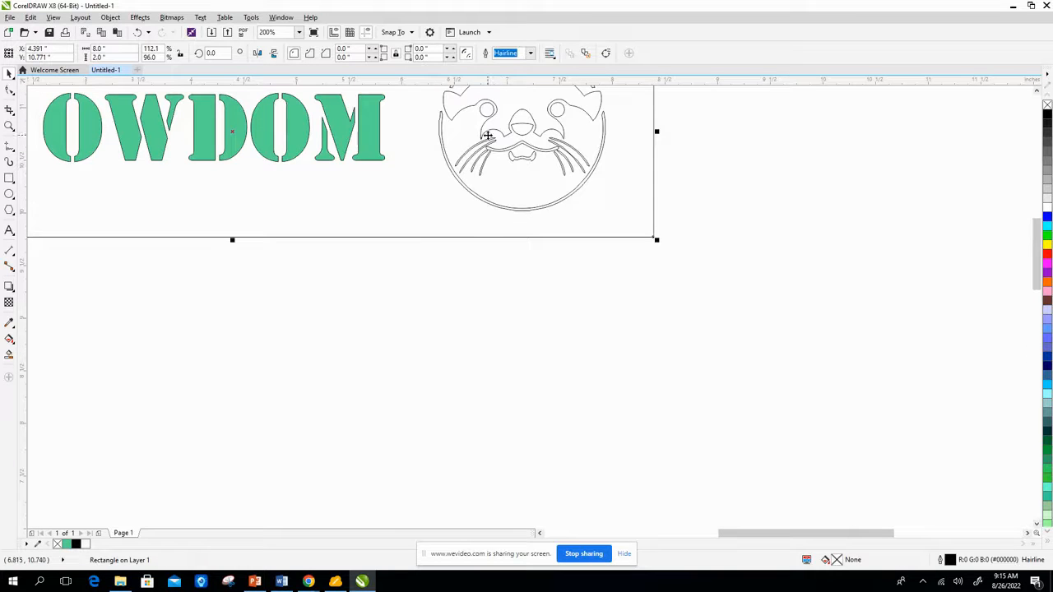
pyautogui.scroll(1, 417, 127)
pyautogui.moveTo(417, 126); pyautogui.dragTo(440, 229)
pyautogui.scroll(-1, 552, 154)
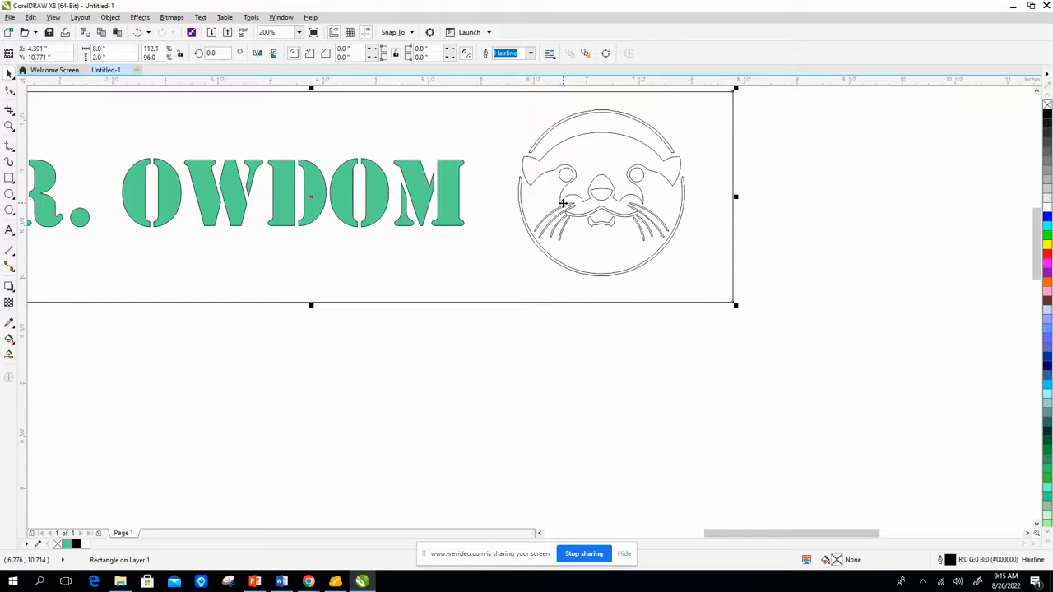
pyautogui.scroll(2, 655, 234)
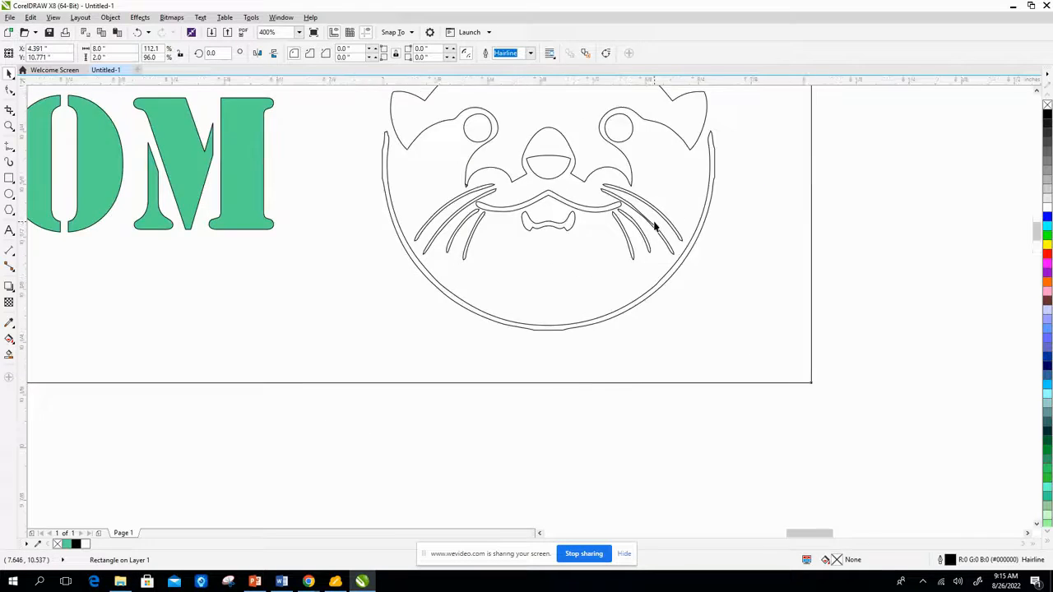
pyautogui.scroll(-2, 653, 216)
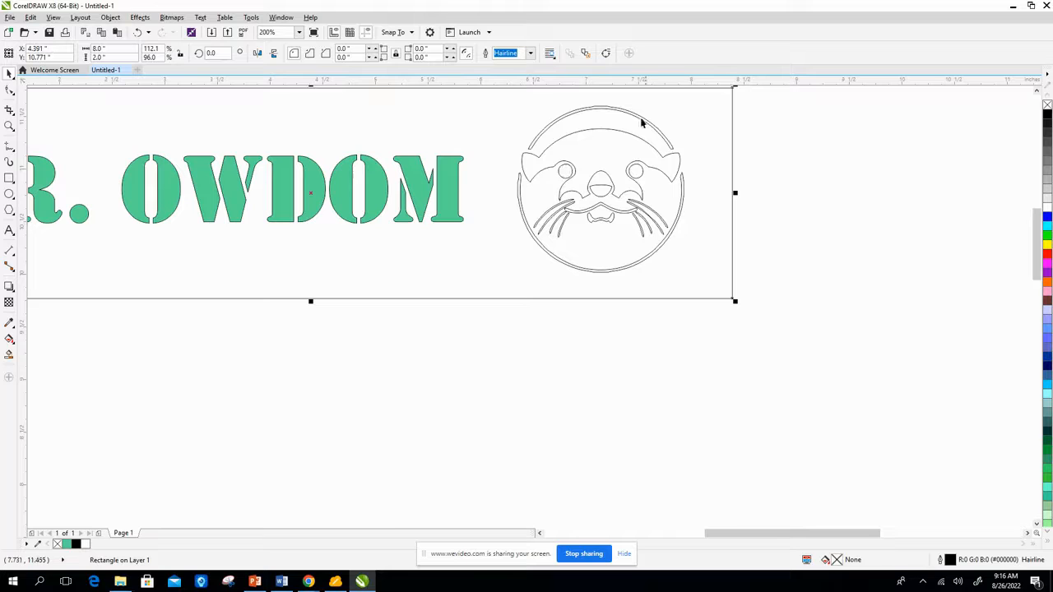
pyautogui.scroll(-1, 533, 193)
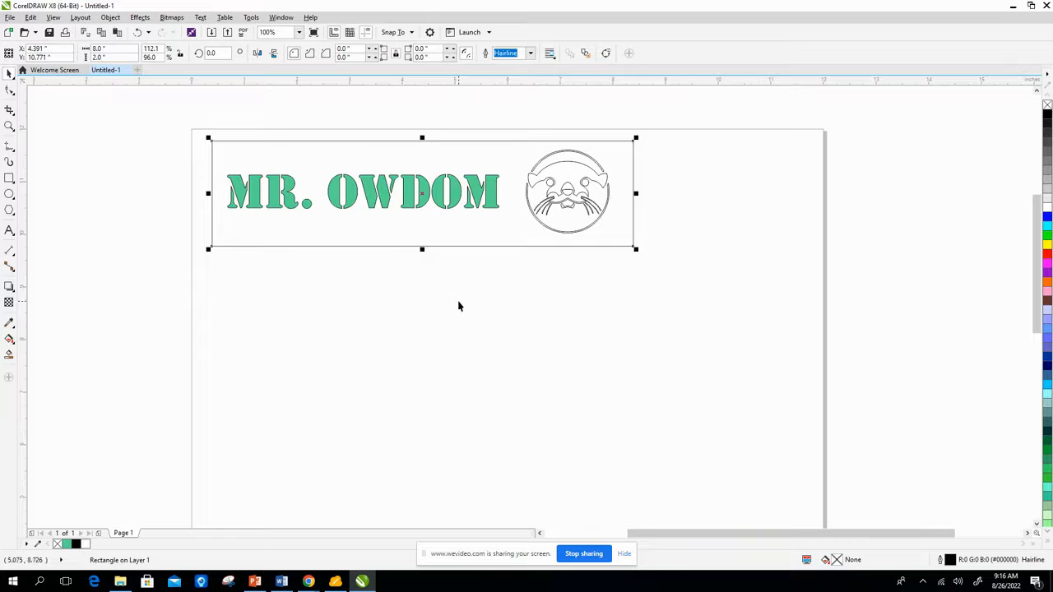
# Start saving a copy of the drawing and choose the folder South-Student > 1.IED 2023 > Period 1 > Name 2x8 inches on Building Share (L:).
pyautogui.click(10, 18)
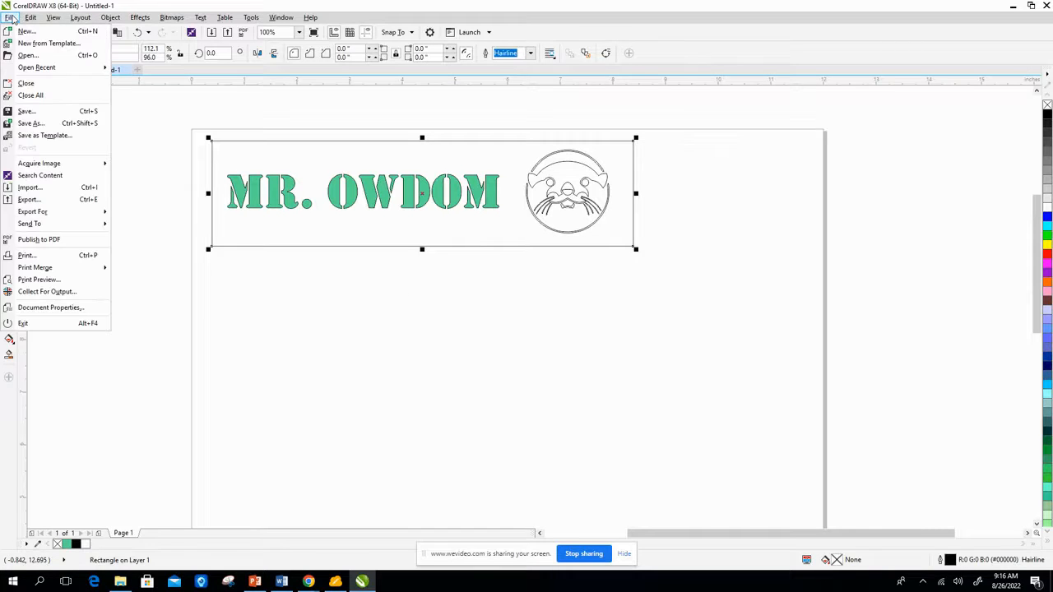
pyautogui.click(39, 125)
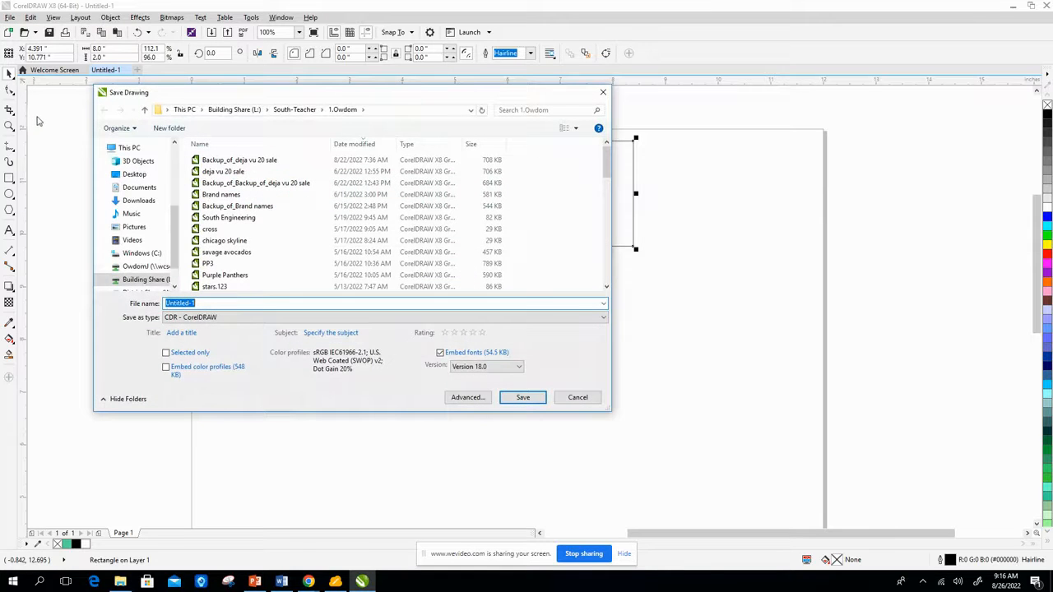
pyautogui.click(233, 110)
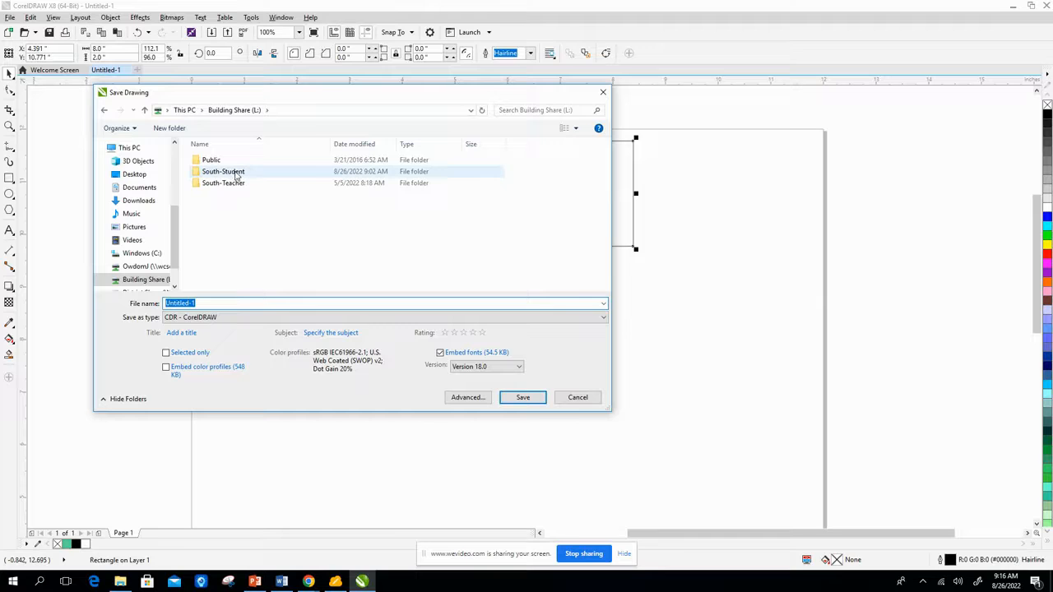
pyautogui.doubleClick(224, 172)
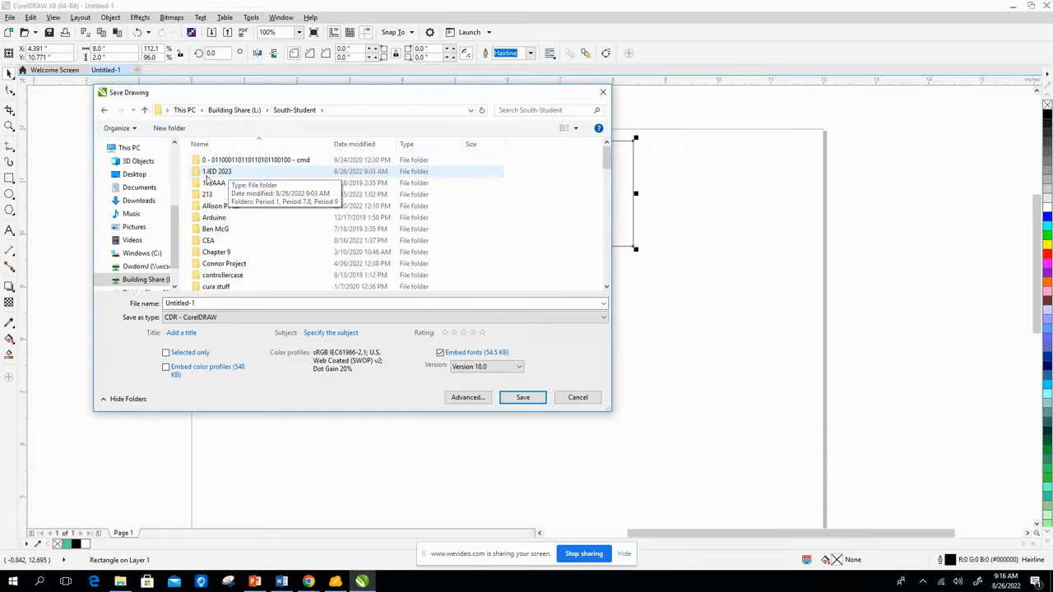
pyautogui.doubleClick(217, 171)
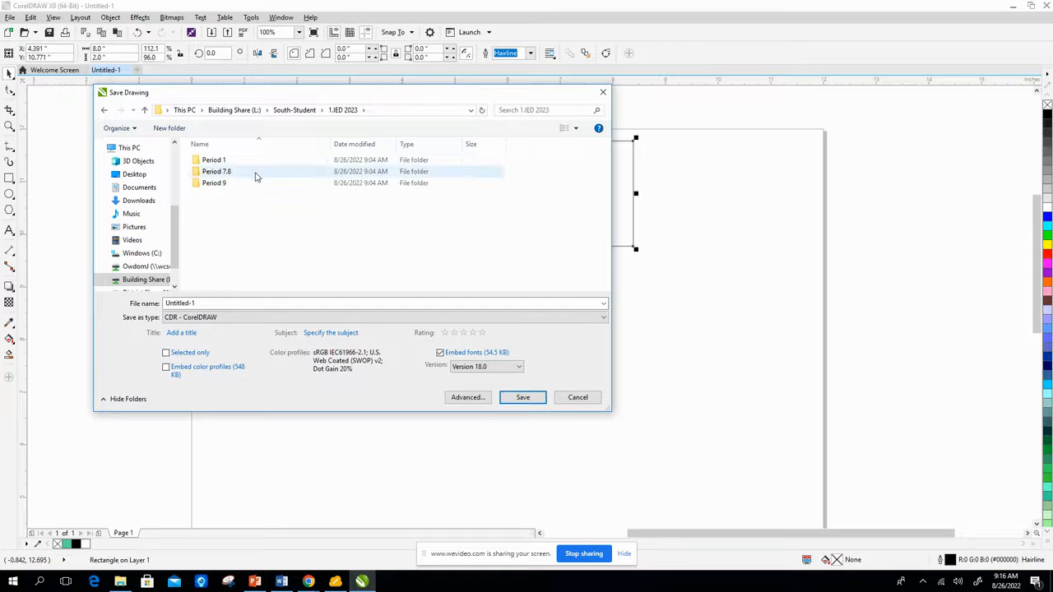
pyautogui.doubleClick(251, 162)
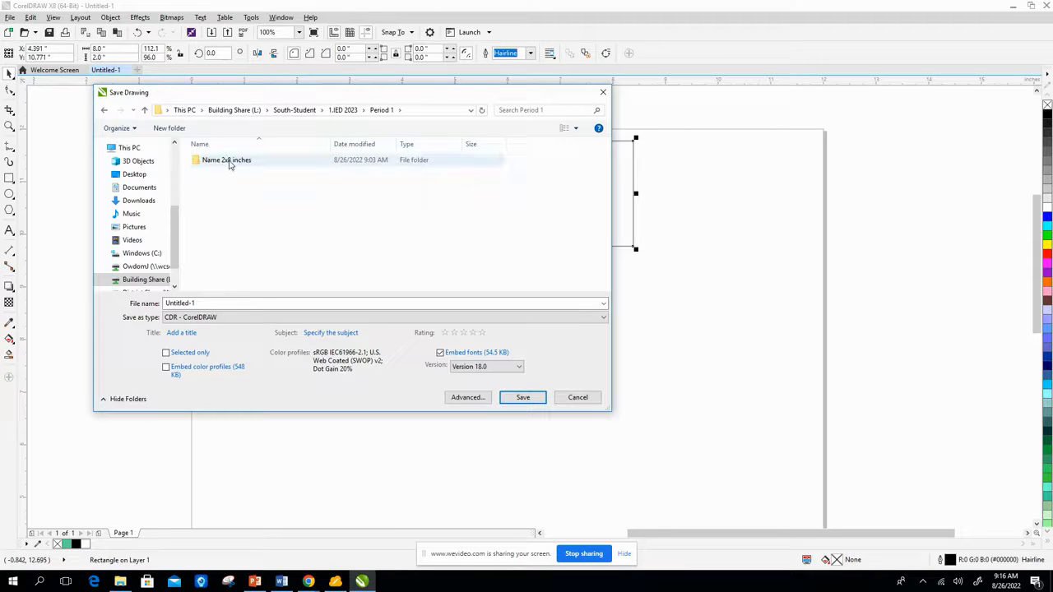
pyautogui.doubleClick(231, 162)
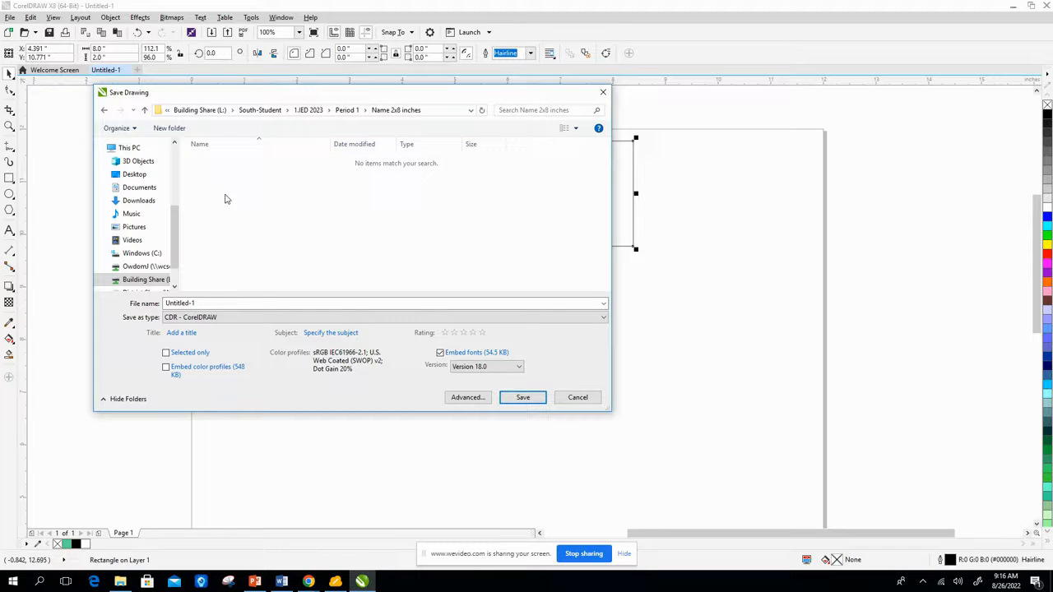
# Name the file with the title and surname on the nameplate and save it as a CDR drawing.
pyautogui.moveTo(217, 303); pyautogui.dragTo(157, 304)
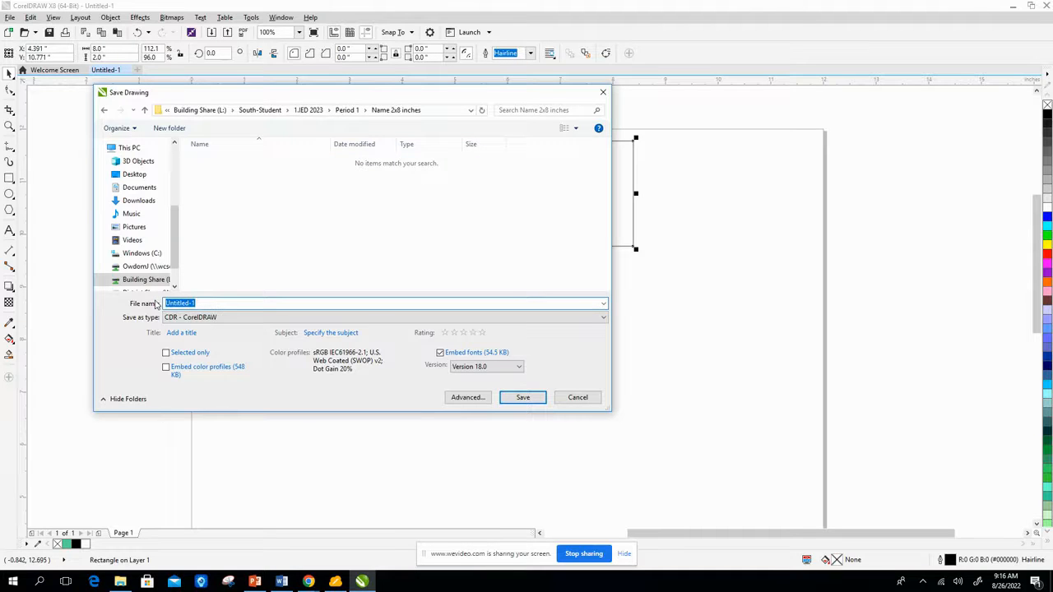
pyautogui.write('Mr. Owdom')
pyautogui.click(530, 399)
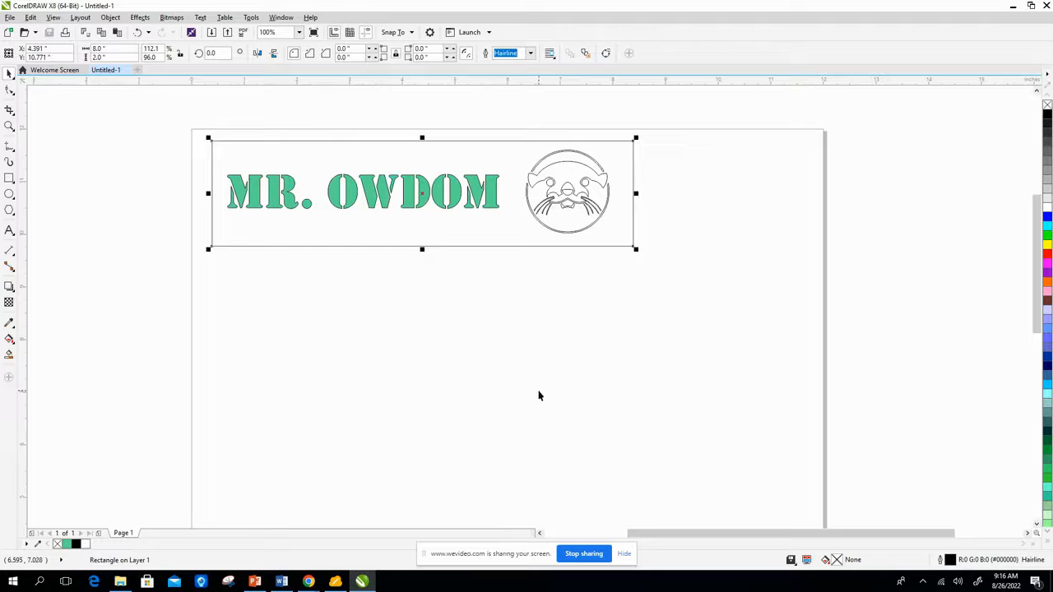
# Switch to File Explorer and check the Name 2x8 inches folder under South-Student > 1.IED 2023 > Period 1 on Building Share (L:).
pyautogui.click(121, 582)
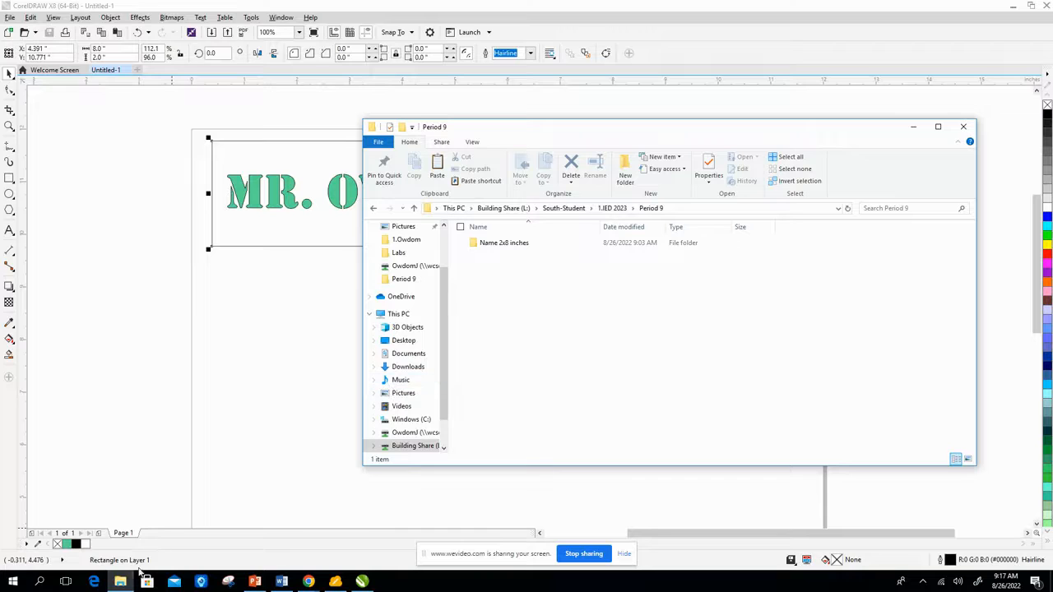
pyautogui.click(416, 447)
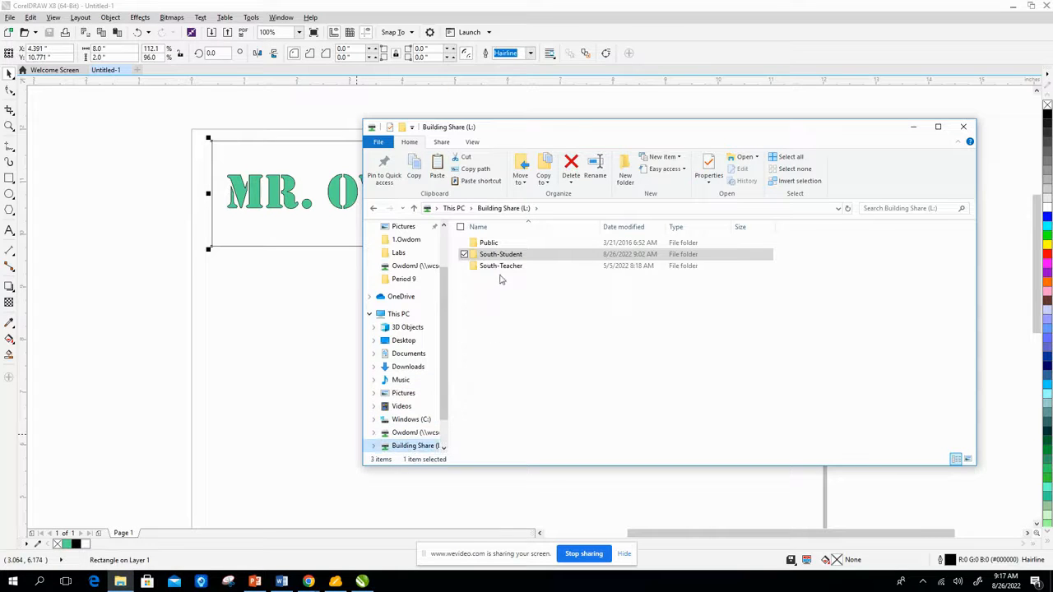
pyautogui.doubleClick(510, 256)
pyautogui.doubleClick(511, 256)
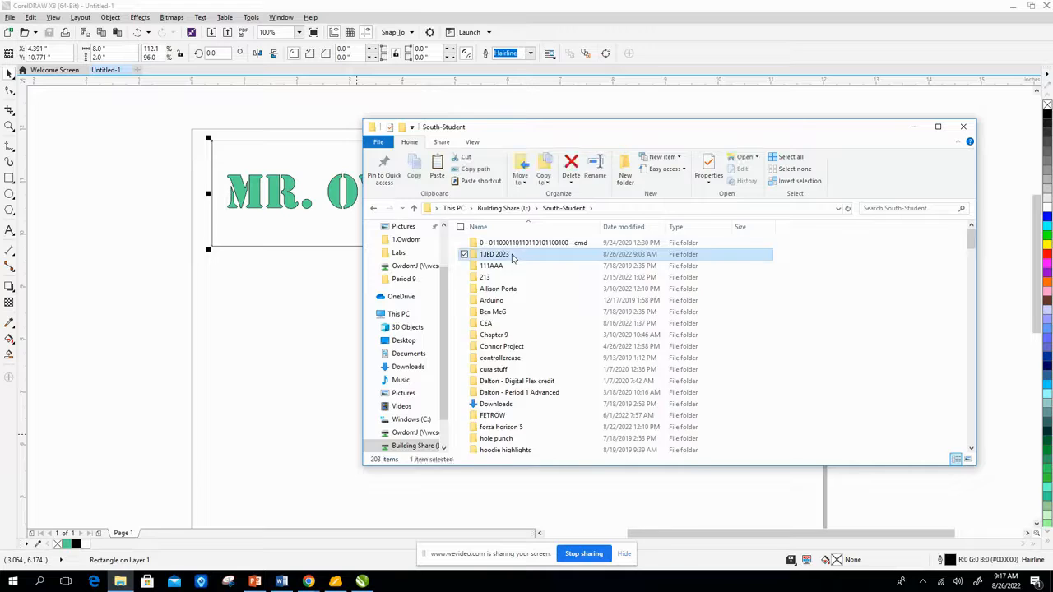
pyautogui.click(508, 245)
pyautogui.doubleClick(508, 245)
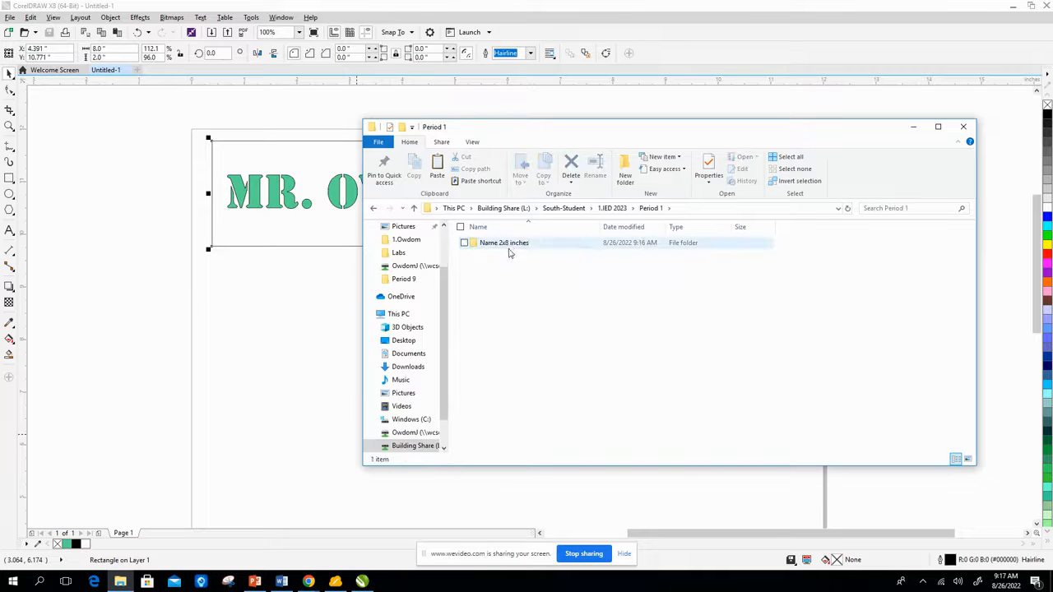
pyautogui.doubleClick(508, 245)
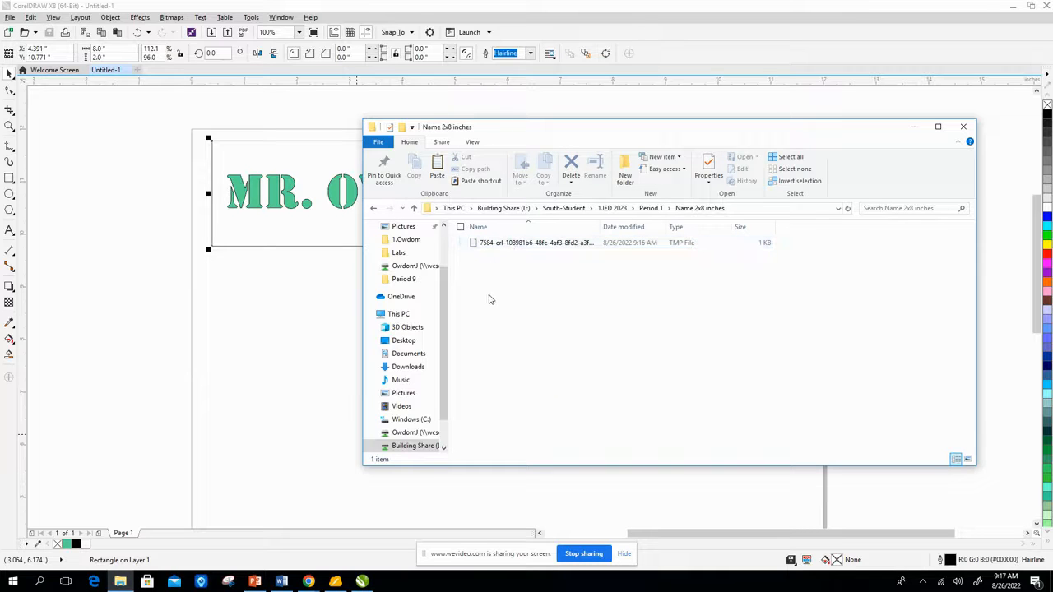
# Look in Period 7.8's Name 2x8 inches folder and return to the South-Student folder.
pyautogui.click(374, 211)
pyautogui.click(375, 212)
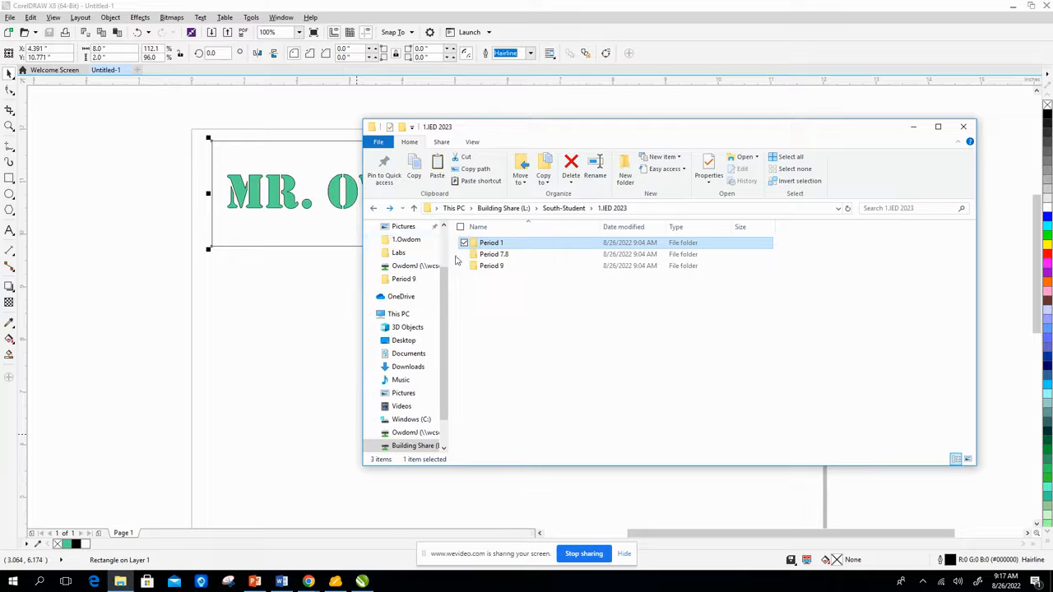
pyautogui.doubleClick(485, 254)
pyautogui.doubleClick(488, 245)
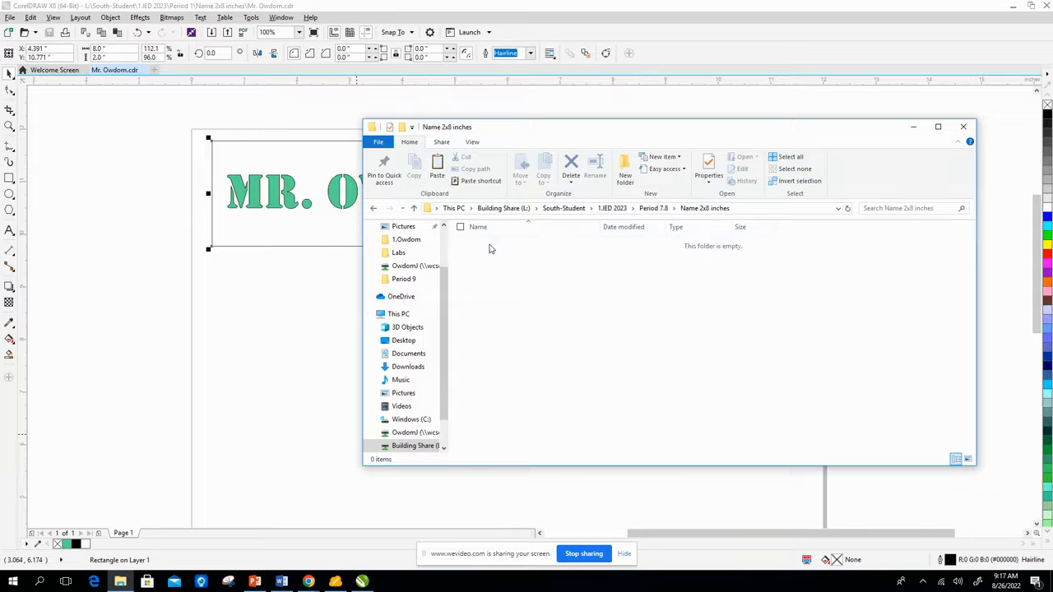
pyautogui.click(375, 212)
pyautogui.click(374, 211)
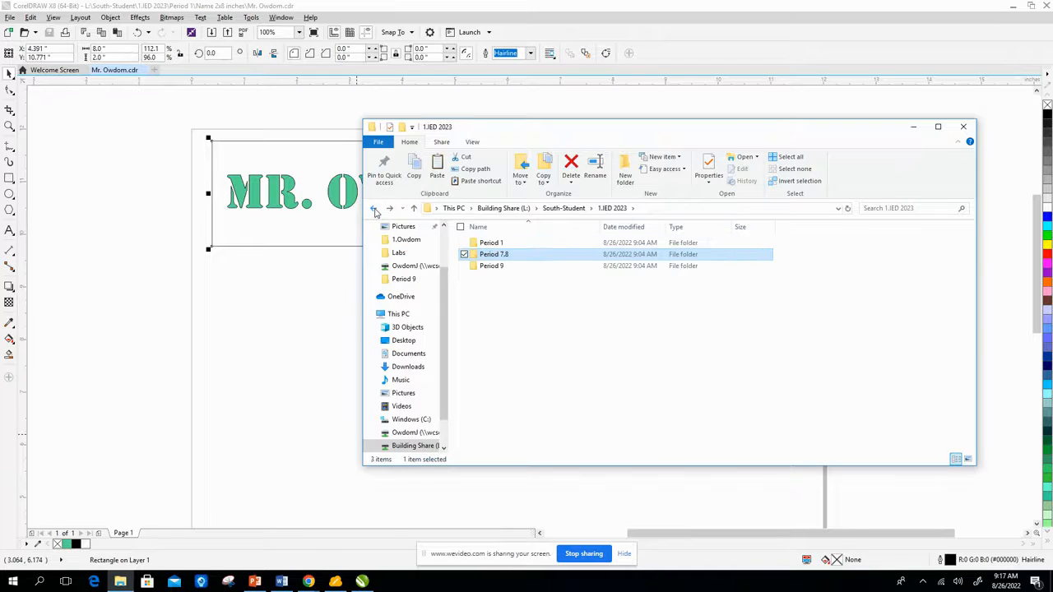
pyautogui.click(374, 211)
# Switch back to CorelDRAW and use Save As to save the drawing again under the same name in Period 1's Name 2x8 inches folder.
pyautogui.click(362, 582)
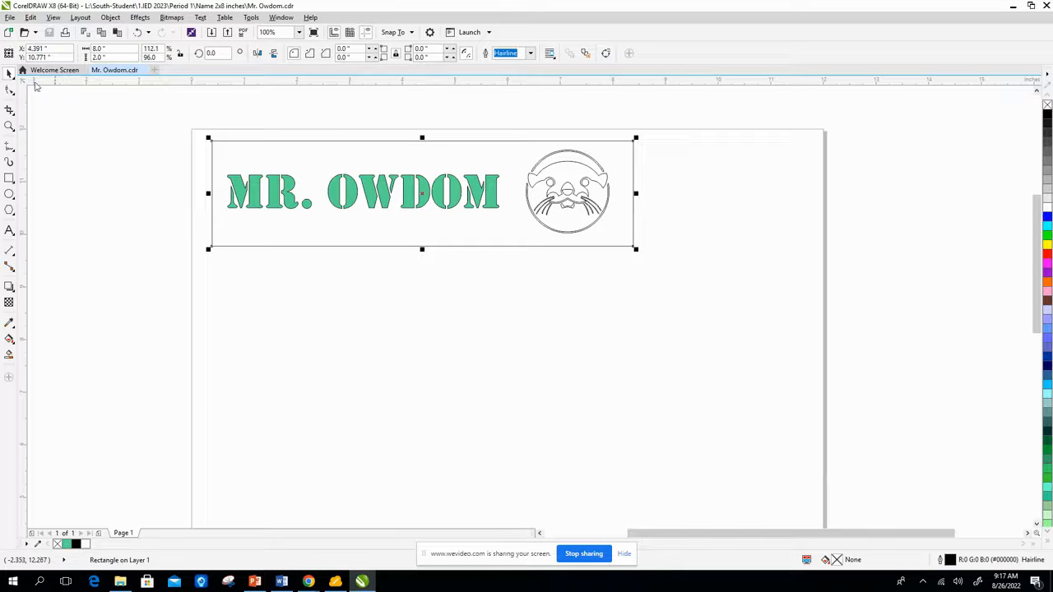
pyautogui.click(10, 17)
pyautogui.click(37, 124)
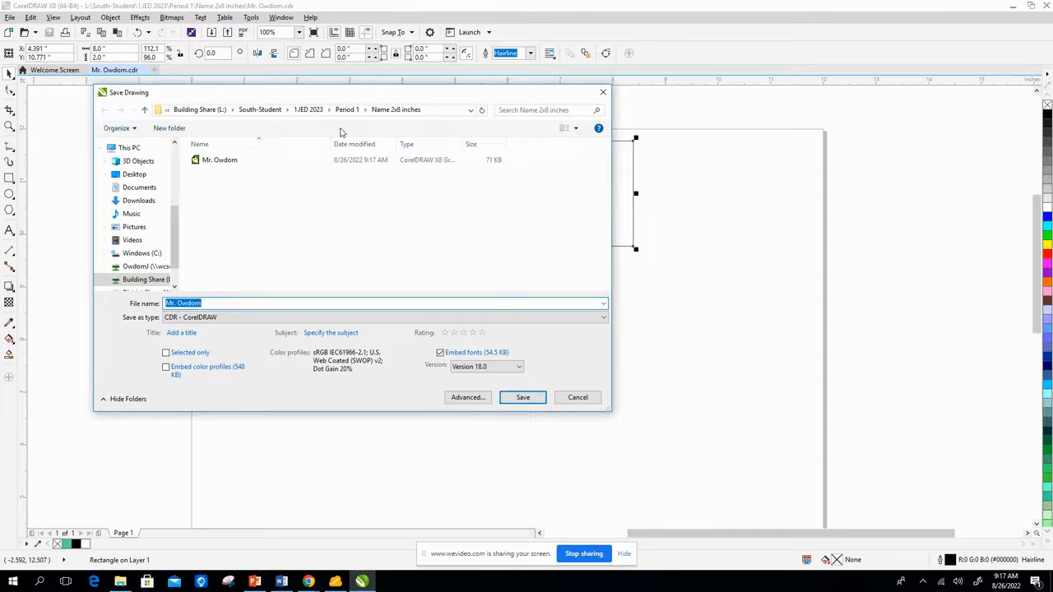
pyautogui.click(525, 403)
pyautogui.click(551, 291)
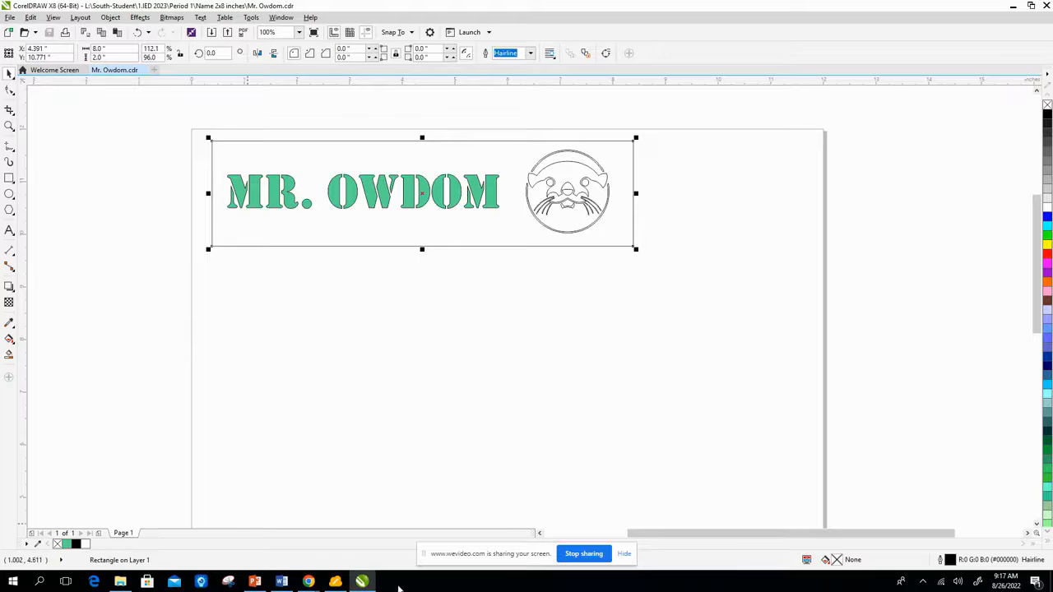
# Switch to File Explorer and open the Name 2x8 inches folder under 1.IED 2023 > Period 1.
pyautogui.click(120, 582)
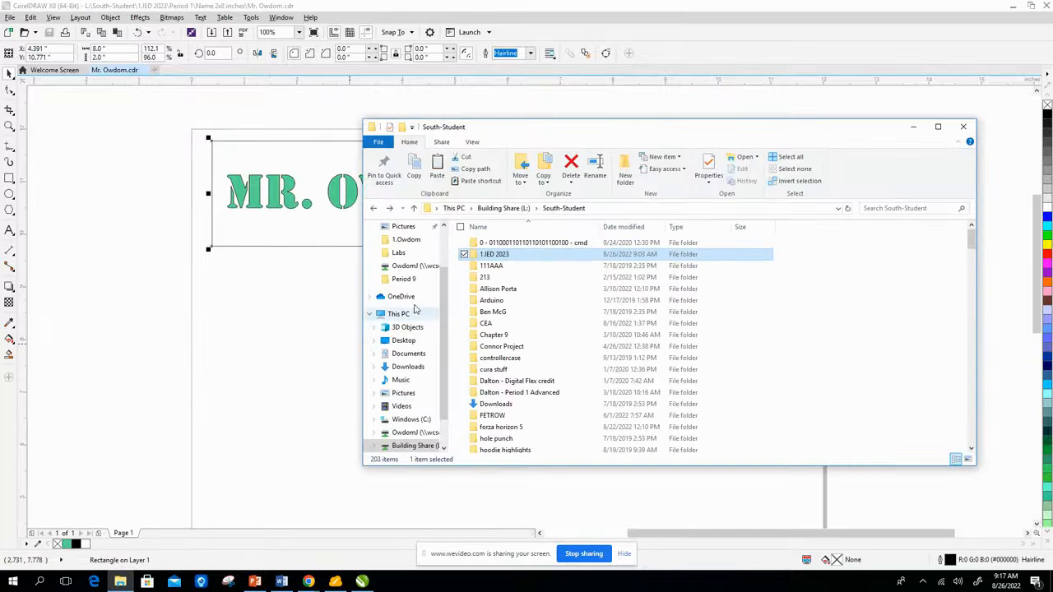
pyautogui.doubleClick(493, 256)
pyautogui.doubleClick(492, 244)
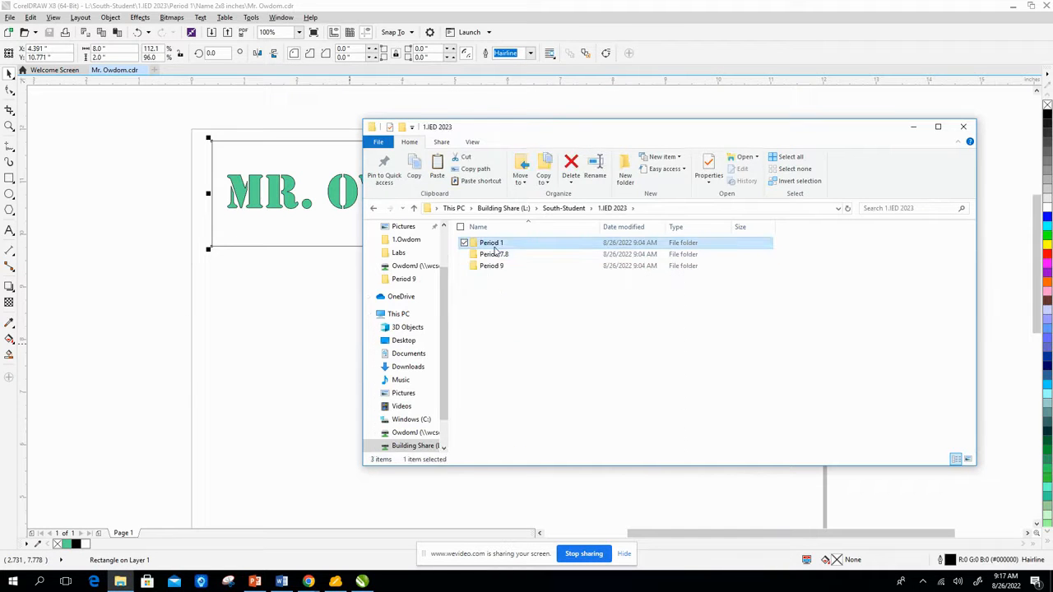
pyautogui.doubleClick(497, 245)
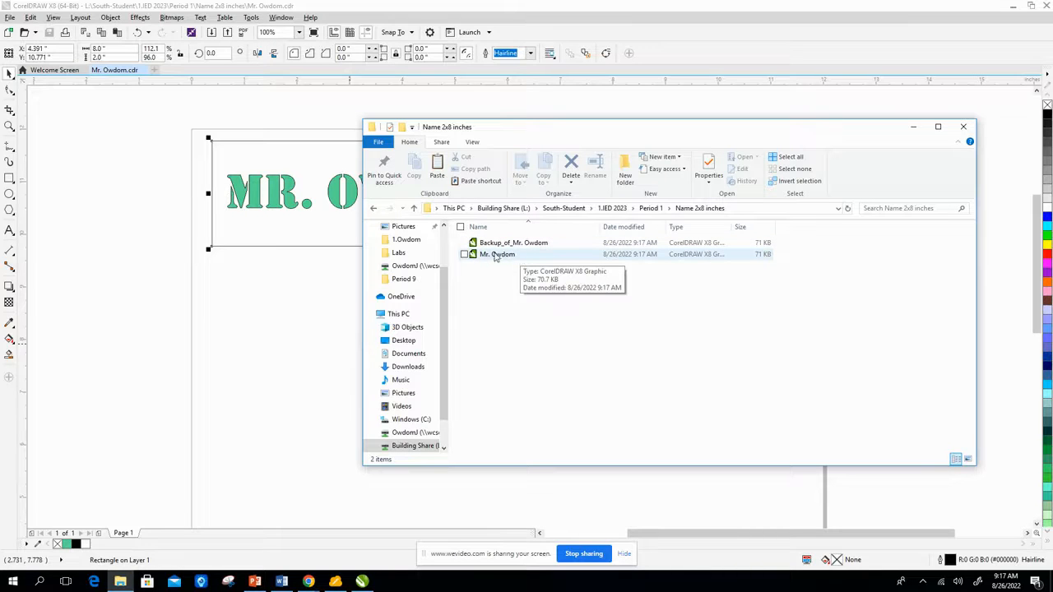
# Permanently delete the backup copy of the nameplate drawing from the Name 2x8 inches folder.
pyautogui.rightClick(510, 243)
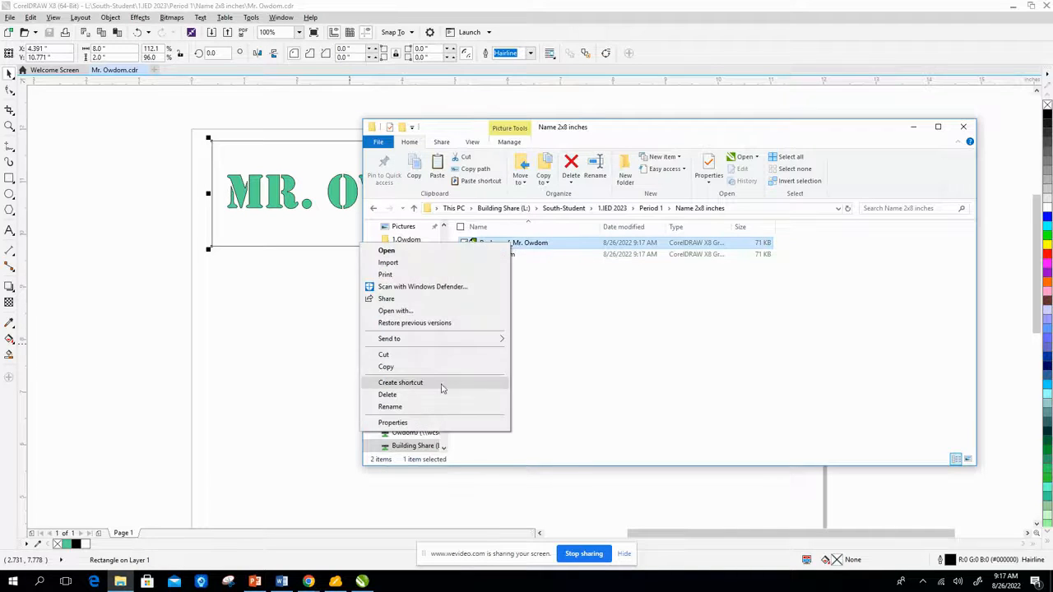
pyautogui.click(411, 395)
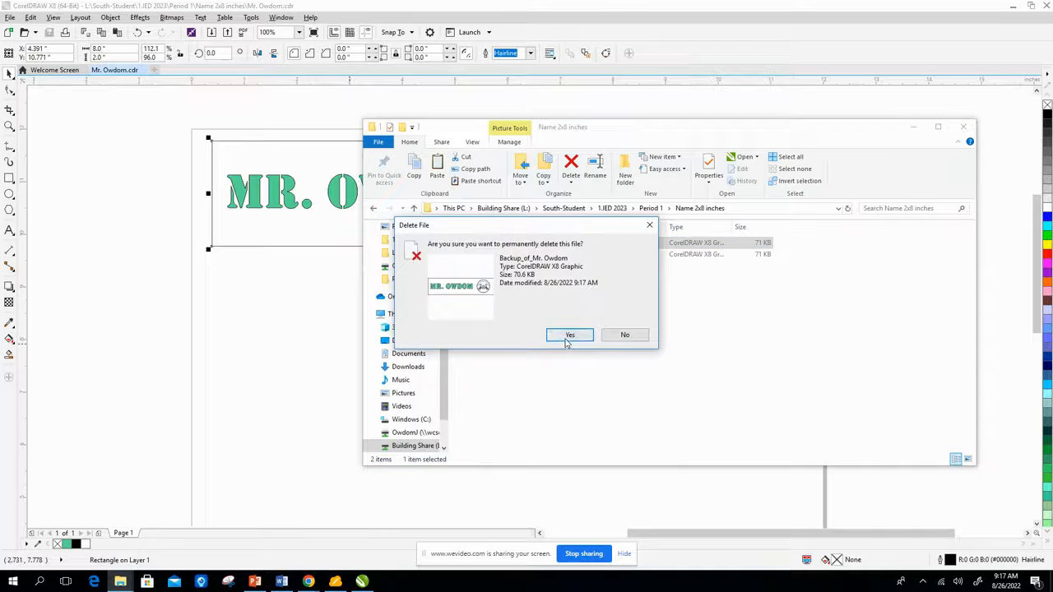
pyautogui.click(567, 336)
# Arrange the File Explorer window directly below the nameplate so the whole drawing and the saved file are both in view.
pyautogui.moveTo(559, 137); pyautogui.dragTo(718, 300)
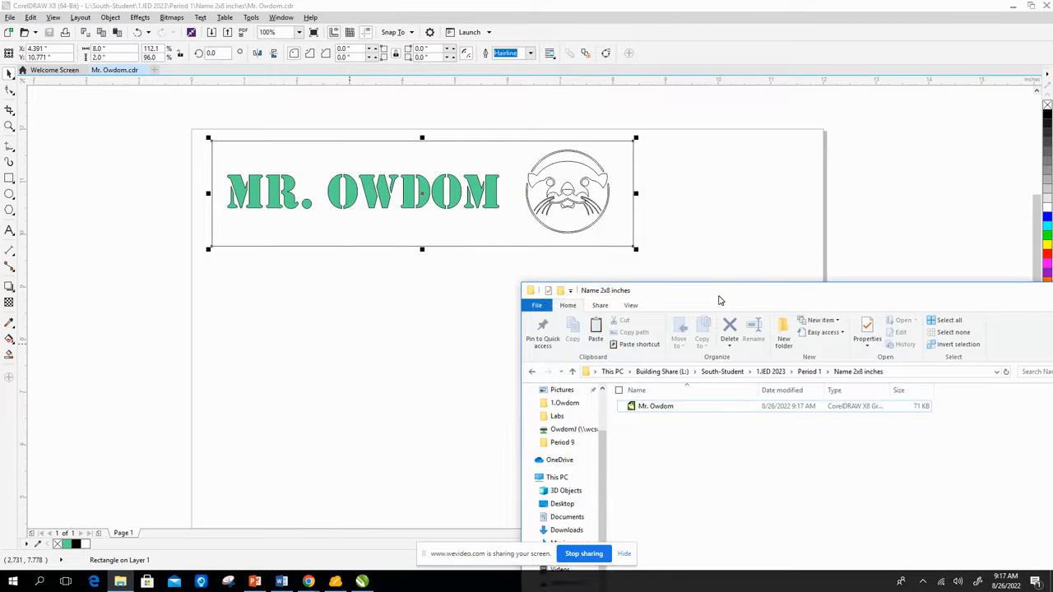
pyautogui.moveTo(679, 286); pyautogui.dragTo(555, 218)
pyautogui.moveTo(904, 201); pyautogui.dragTo(836, 300)
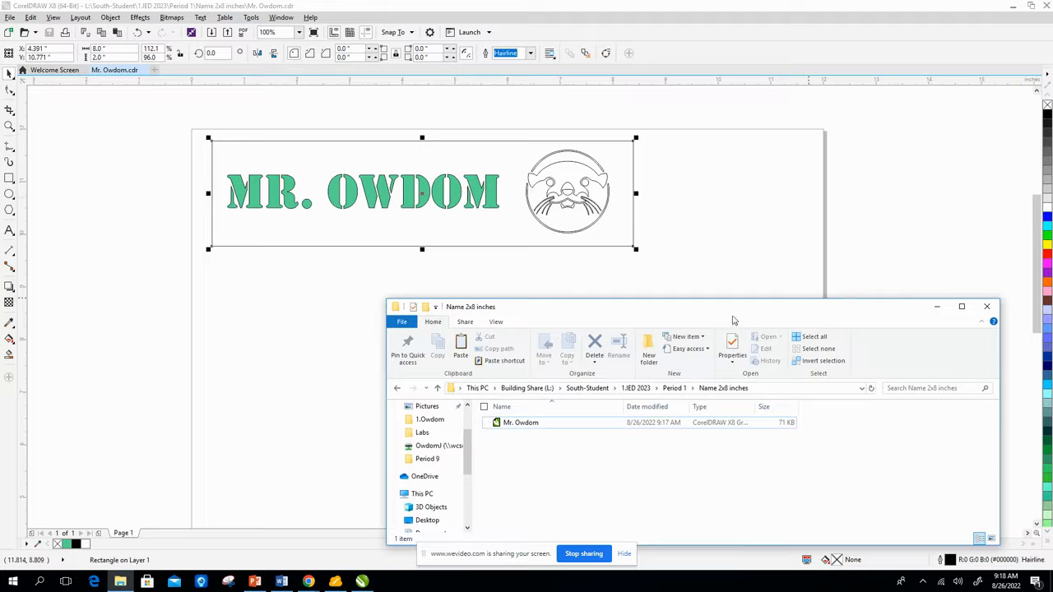
pyautogui.moveTo(629, 315); pyautogui.dragTo(452, 276)
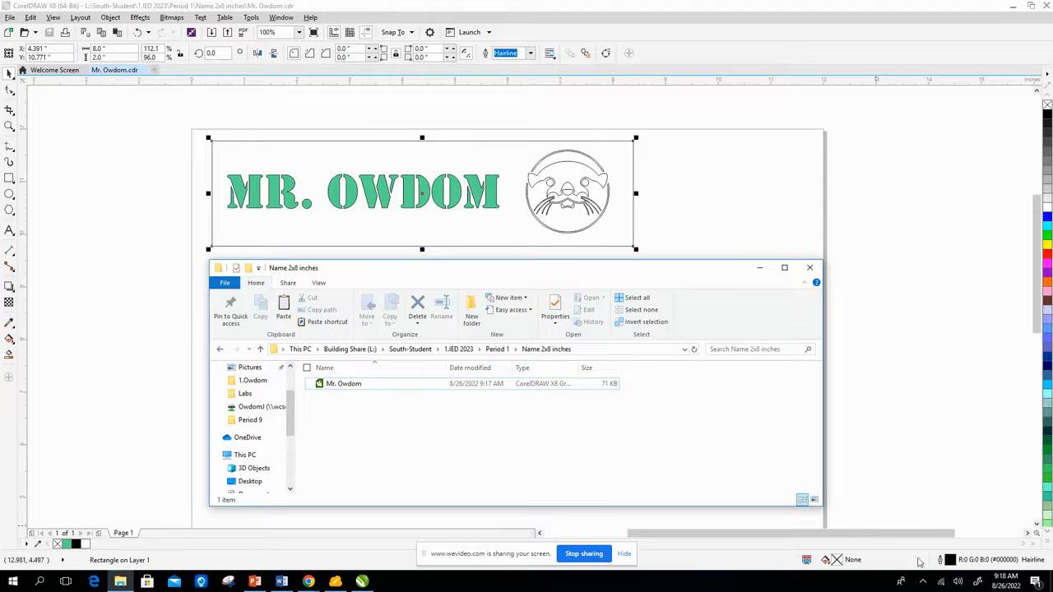
# Switch to Snipping Tool and capture a new snip covering the nameplate drawing and the folder window with the saved file.
pyautogui.click(227, 582)
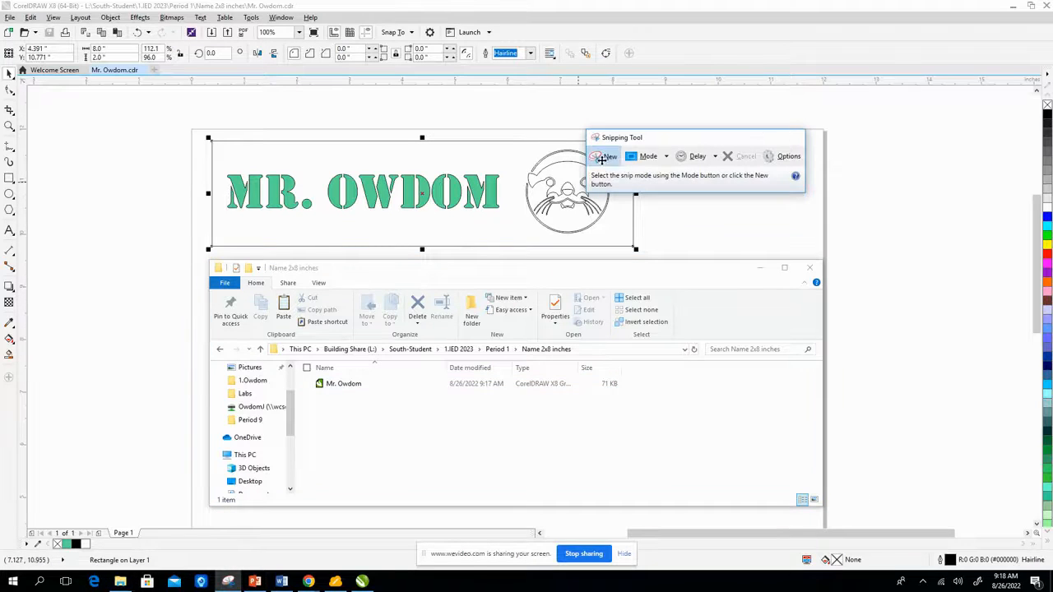
pyautogui.click(606, 157)
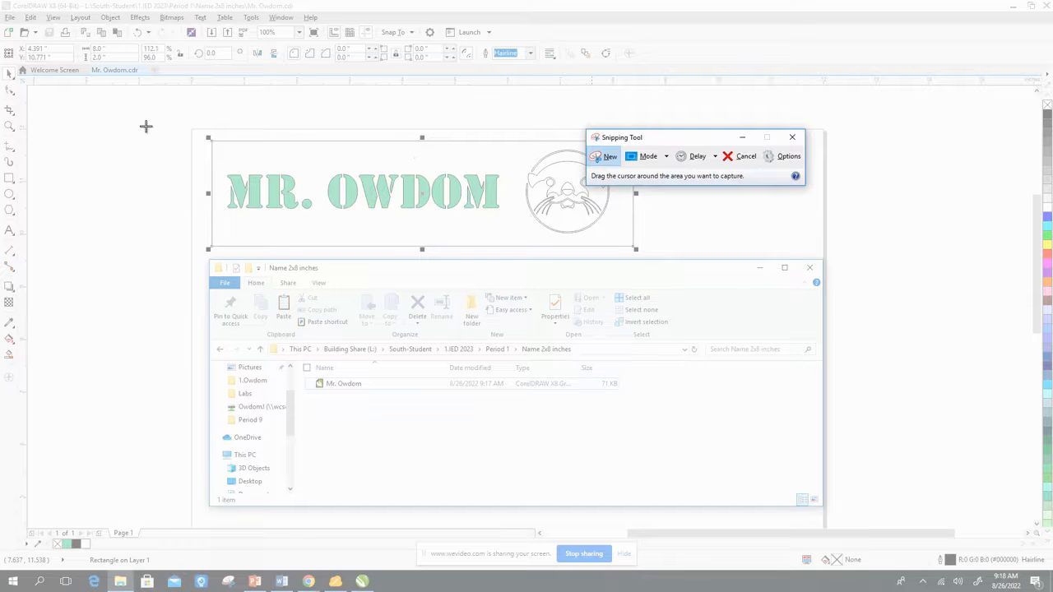
pyautogui.moveTo(164, 107); pyautogui.dragTo(1050, 567)
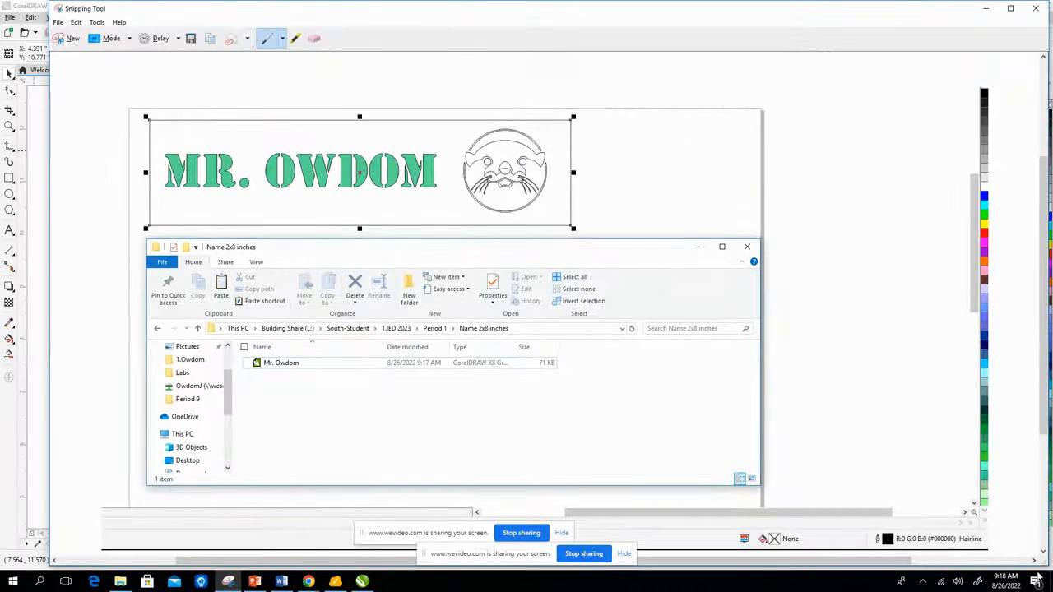